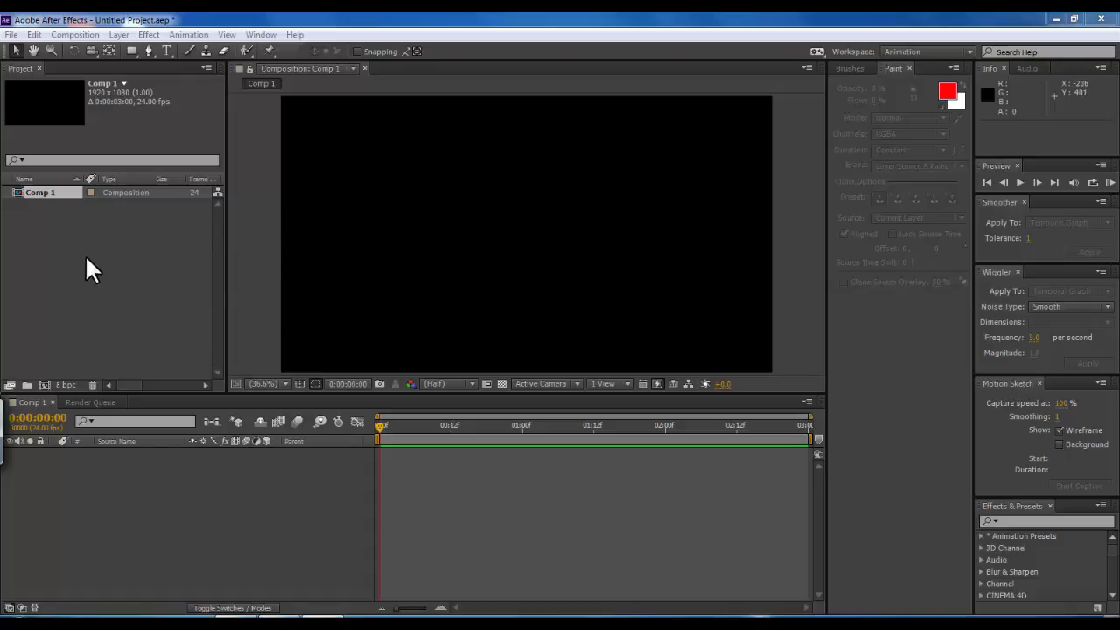
Import the Desert image from the Sample Pictures folder as footage
{"action": "double_click", "coordinate": [141, 254]}
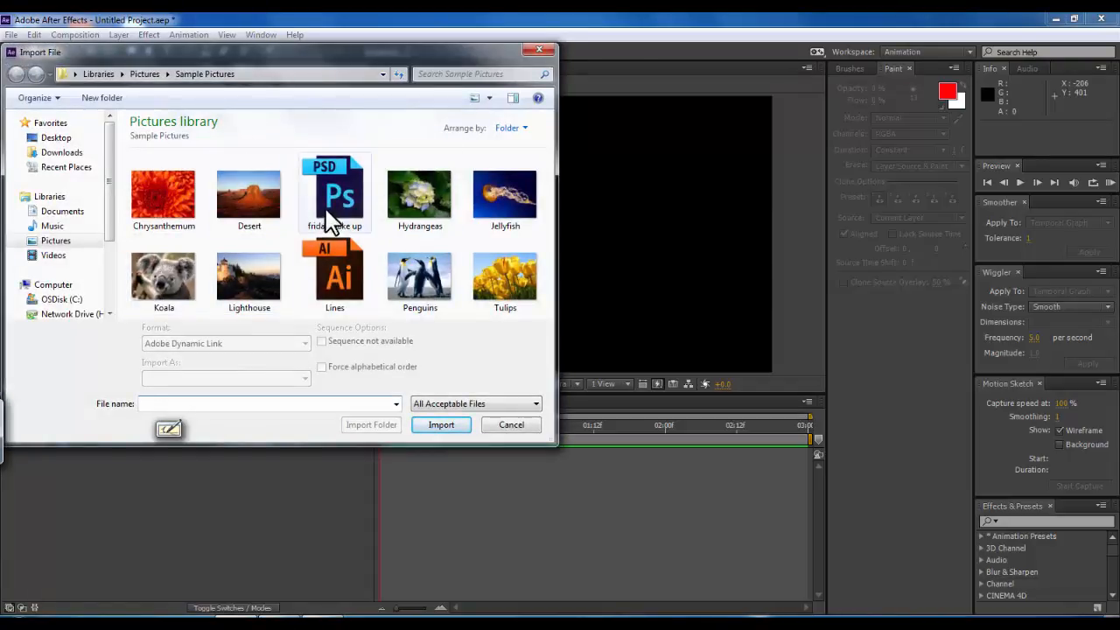
{"action": "left_click", "coordinate": [252, 217]}
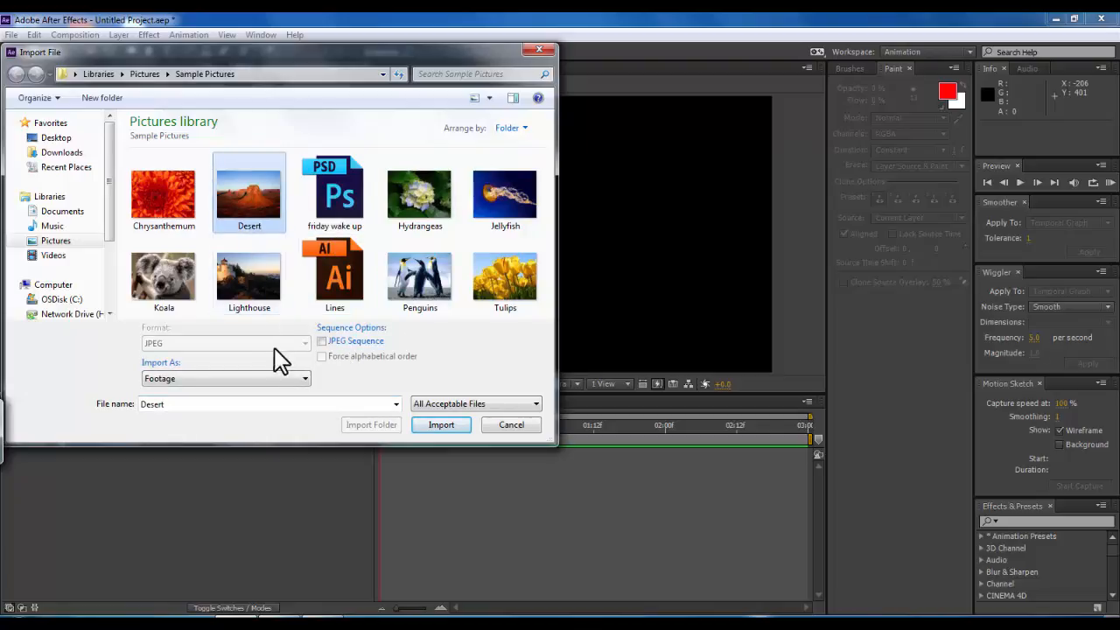
{"action": "left_click", "coordinate": [302, 382]}
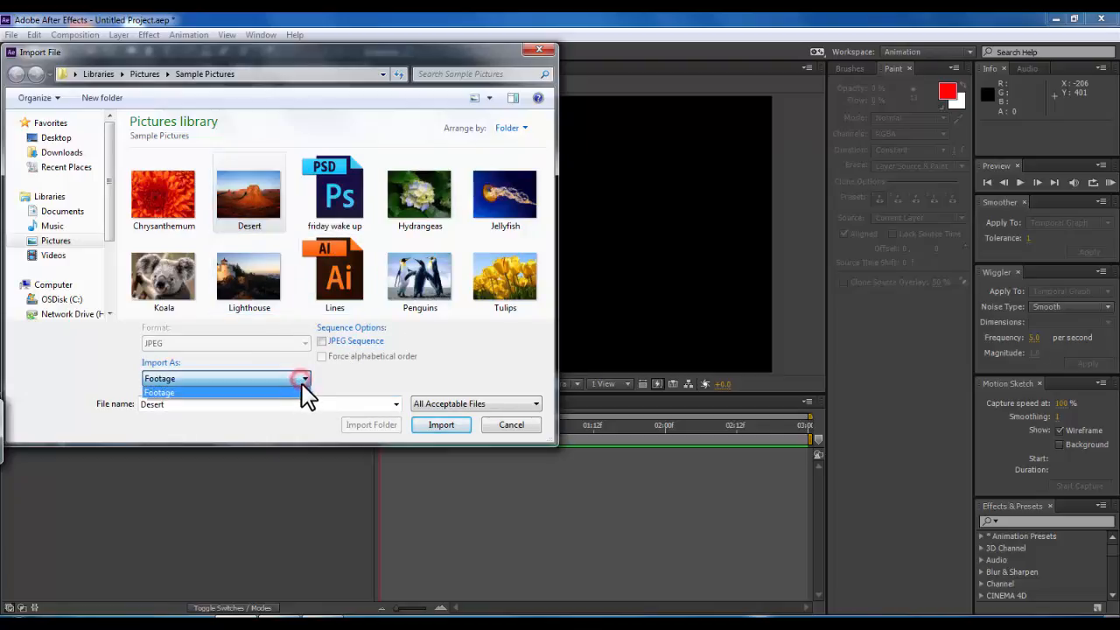
{"action": "left_click", "coordinate": [302, 382]}
{"action": "left_click", "coordinate": [429, 428]}
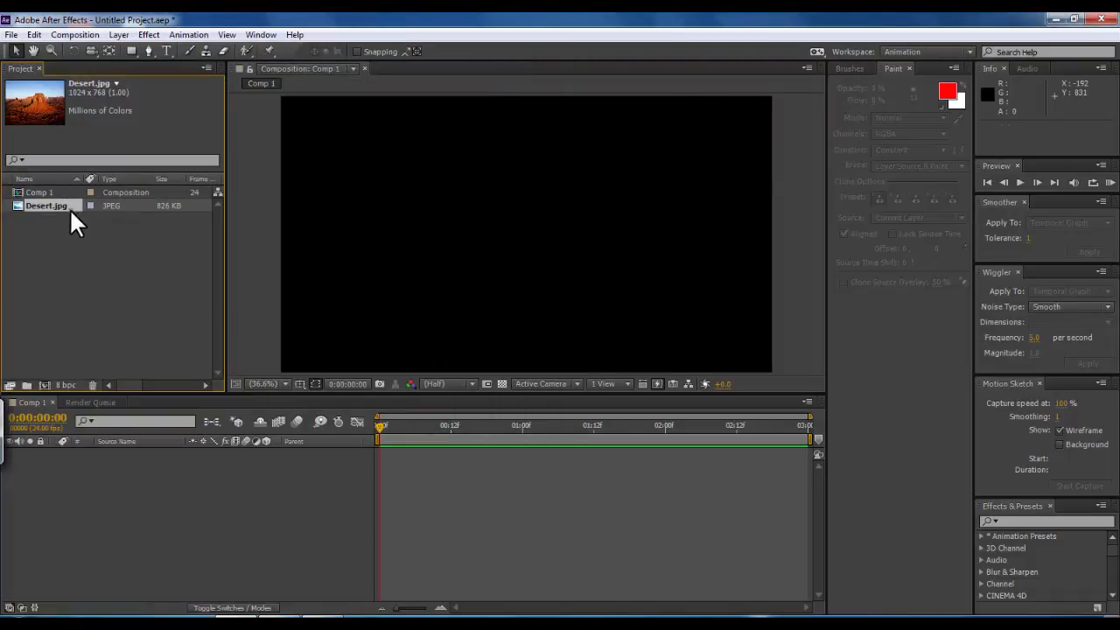
Add Desert.jpg to the Comp 1 timeline and move it in the frame to about position 574.5, 433.4
{"action": "left_click_drag", "start_coordinate": [69, 208], "coordinate": [220, 486]}
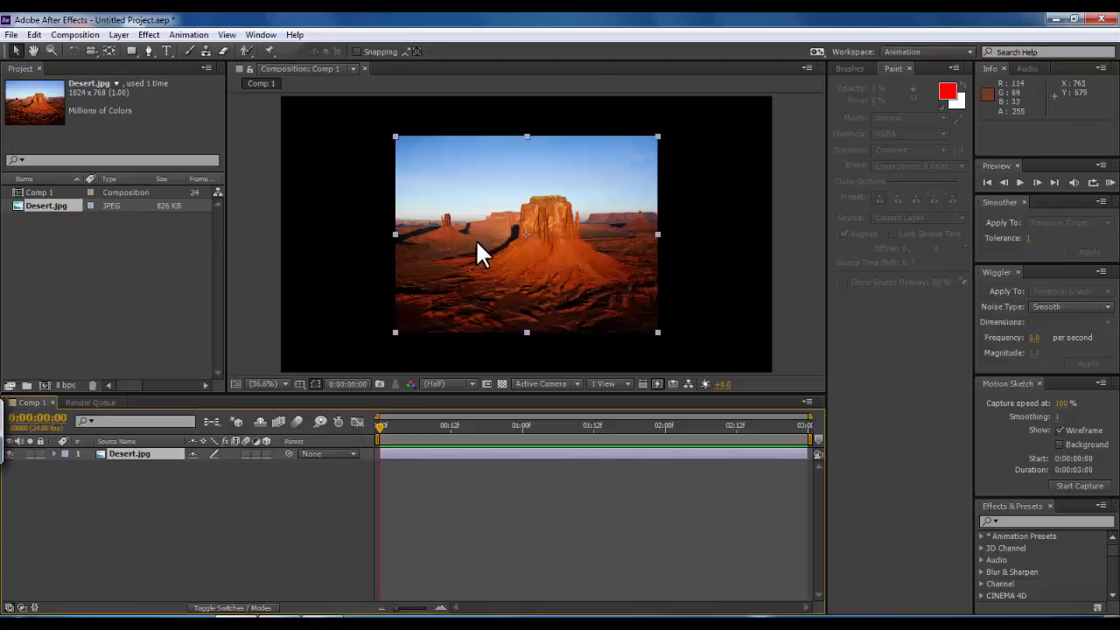
{"action": "left_click_drag", "start_coordinate": [478, 251], "coordinate": [375, 207]}
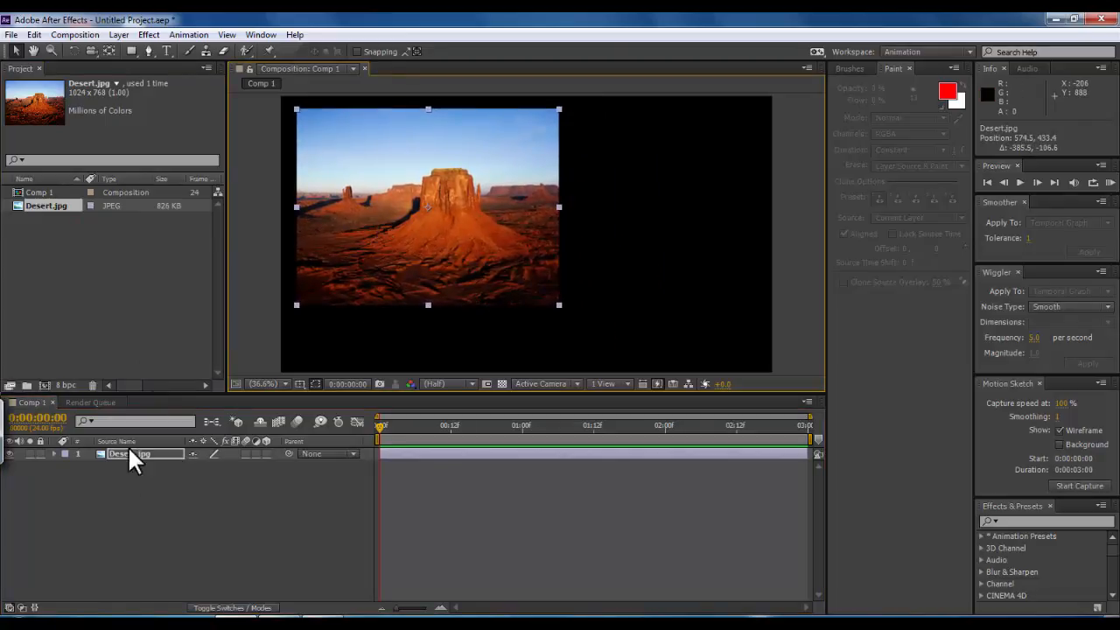
Examine the Transform properties of the Desert.jpg layer and collapse the layer again
{"action": "left_click", "coordinate": [47, 453]}
{"action": "left_click", "coordinate": [53, 454]}
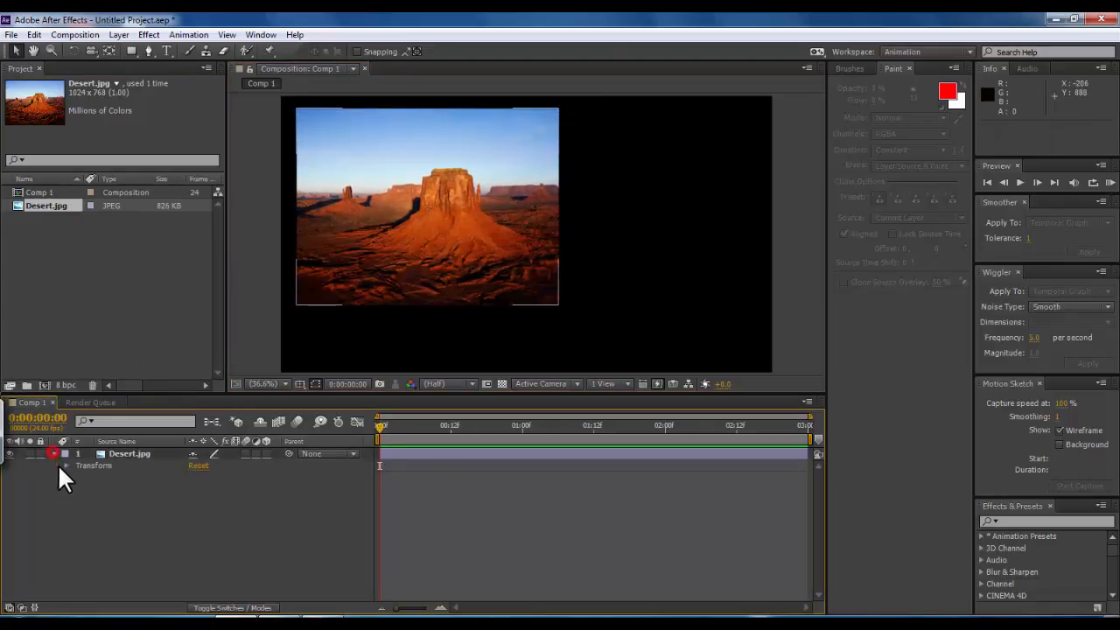
{"action": "left_click", "coordinate": [64, 466]}
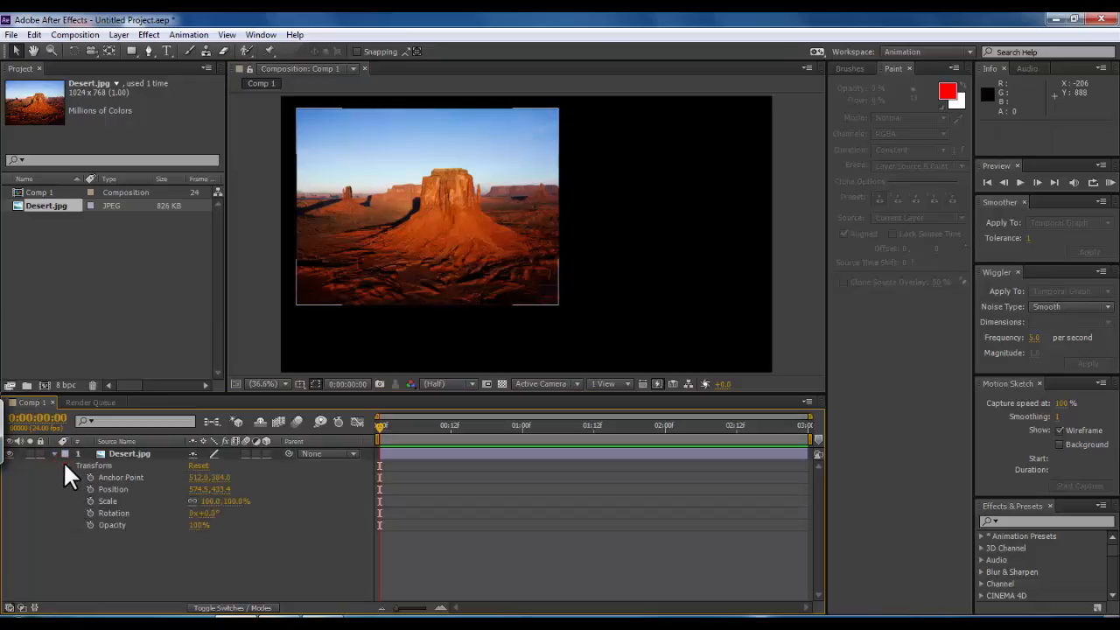
{"action": "left_click", "coordinate": [54, 453]}
{"action": "left_click", "coordinate": [122, 497]}
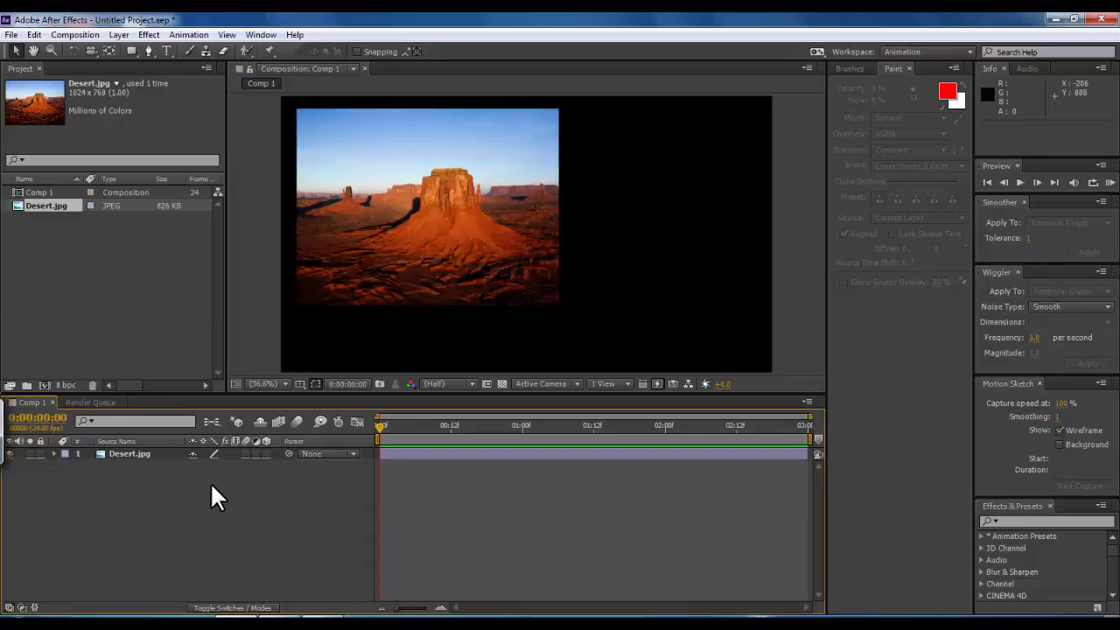
Switch to Illustrator and copy all the lines in the Lines.ai document
{"action": "double_click", "coordinate": [126, 256]}
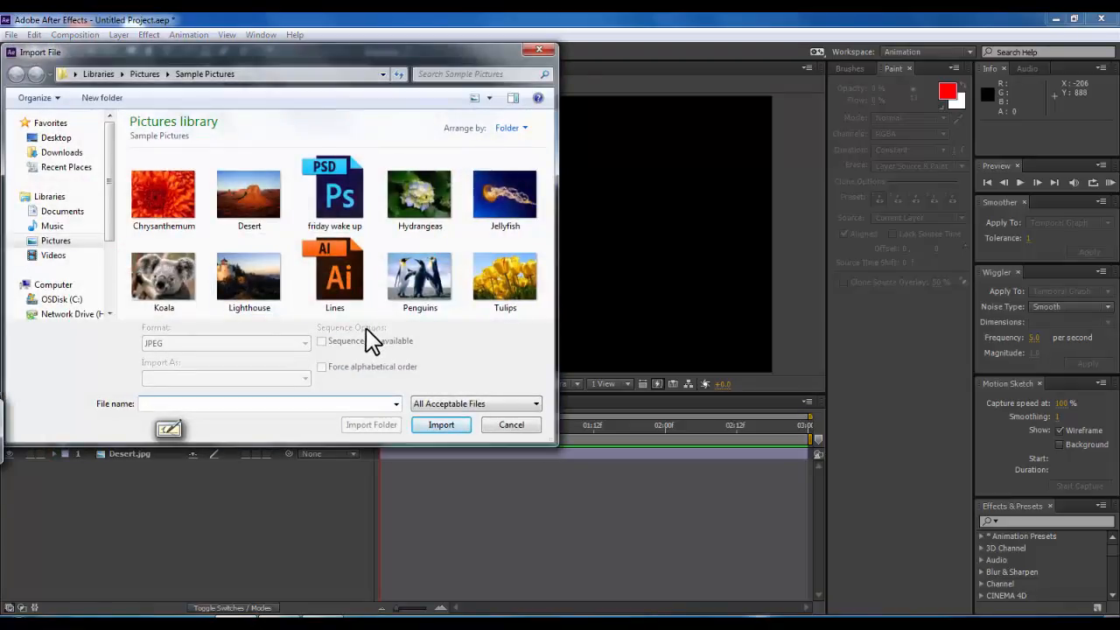
{"action": "left_click", "coordinate": [506, 426]}
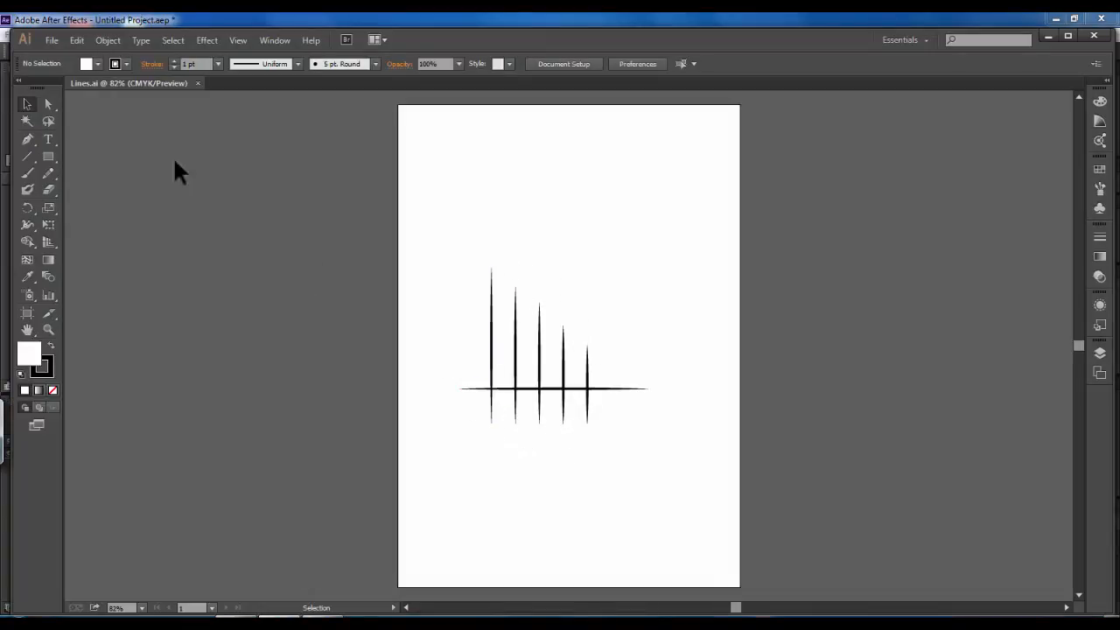
{"action": "left_click_drag", "start_coordinate": [416, 233], "coordinate": [620, 434]}
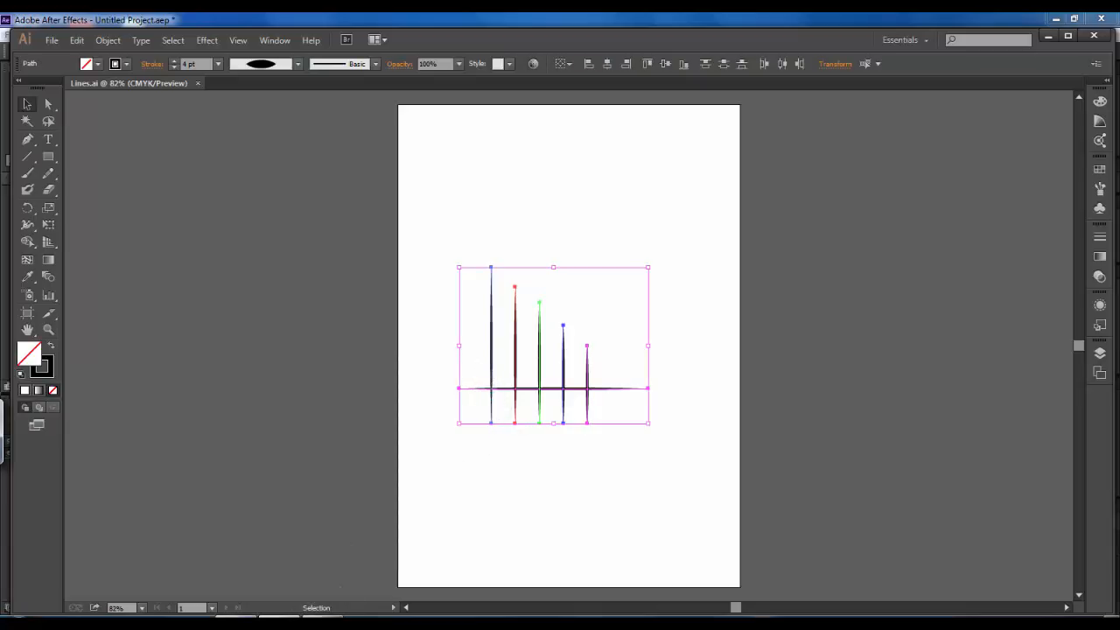
Switch back to After Effects and paste the copied Illustrator lines onto the Desert.jpg layer as masks
{"action": "key", "text": "alt+Tab"}
{"action": "left_click", "coordinate": [297, 507]}
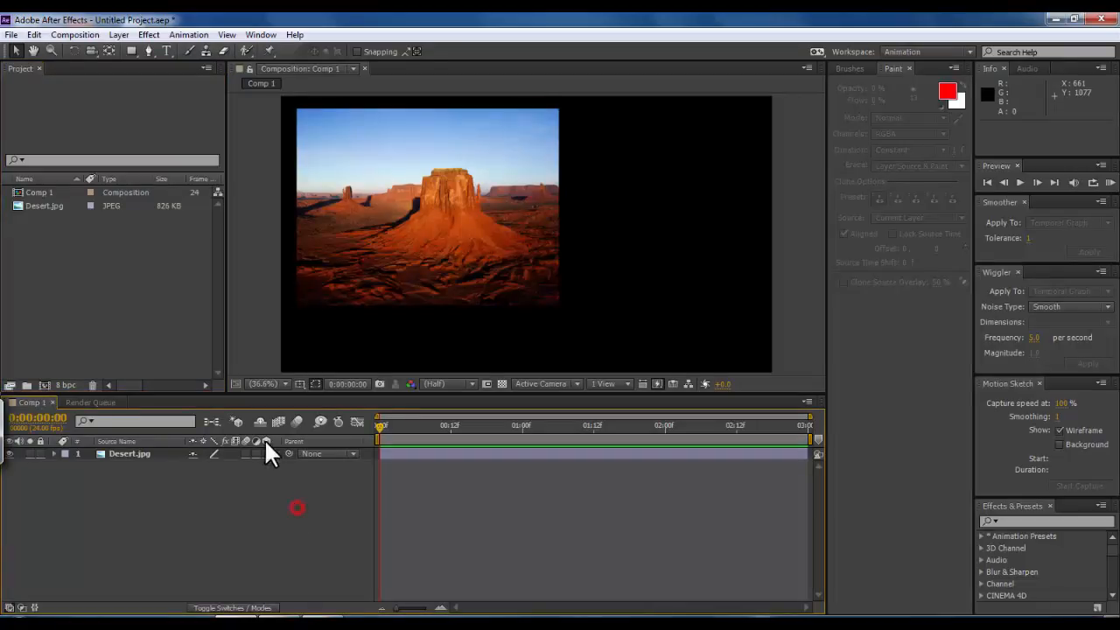
{"action": "left_click", "coordinate": [144, 453]}
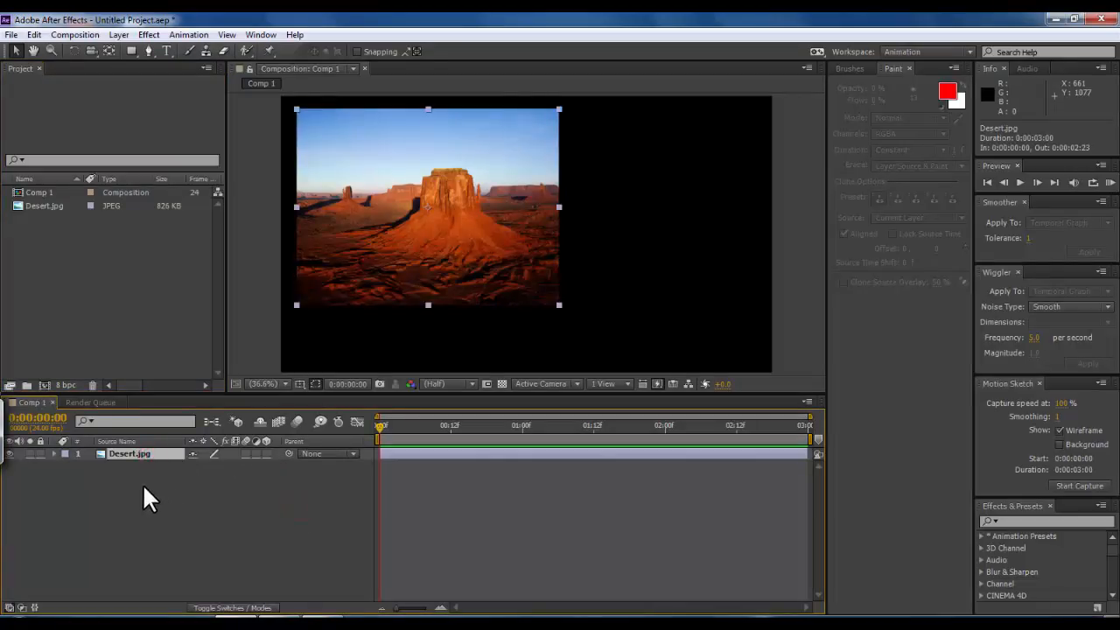
{"action": "key", "text": "ctrl+v"}
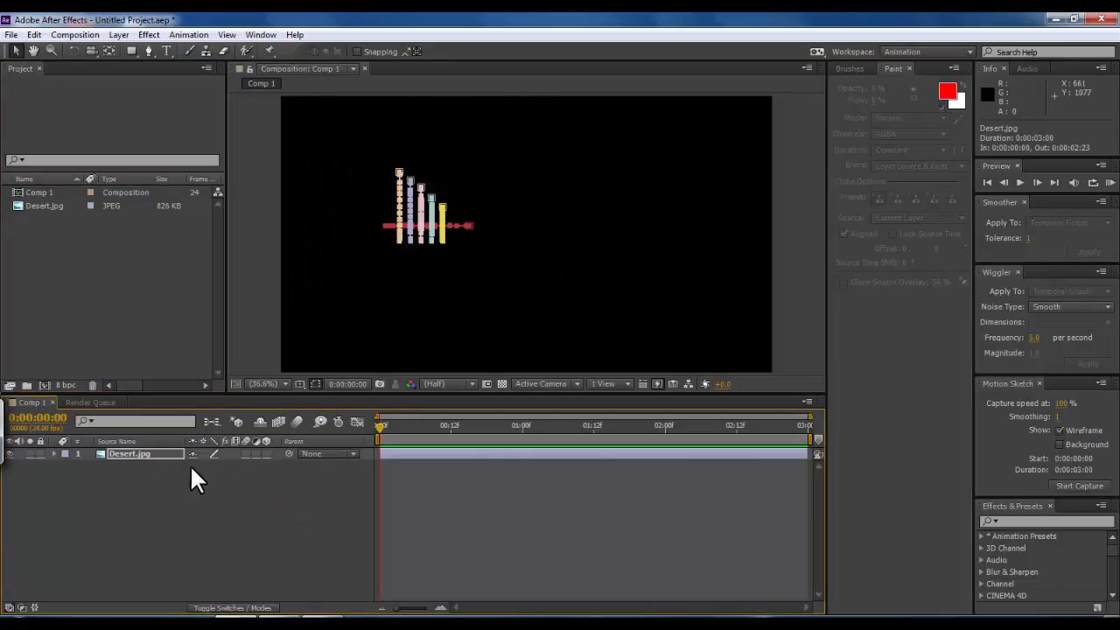
Scale up the masked Desert.jpg layer in the composition view until the lines span about half the frame width
{"action": "left_click", "coordinate": [396, 342]}
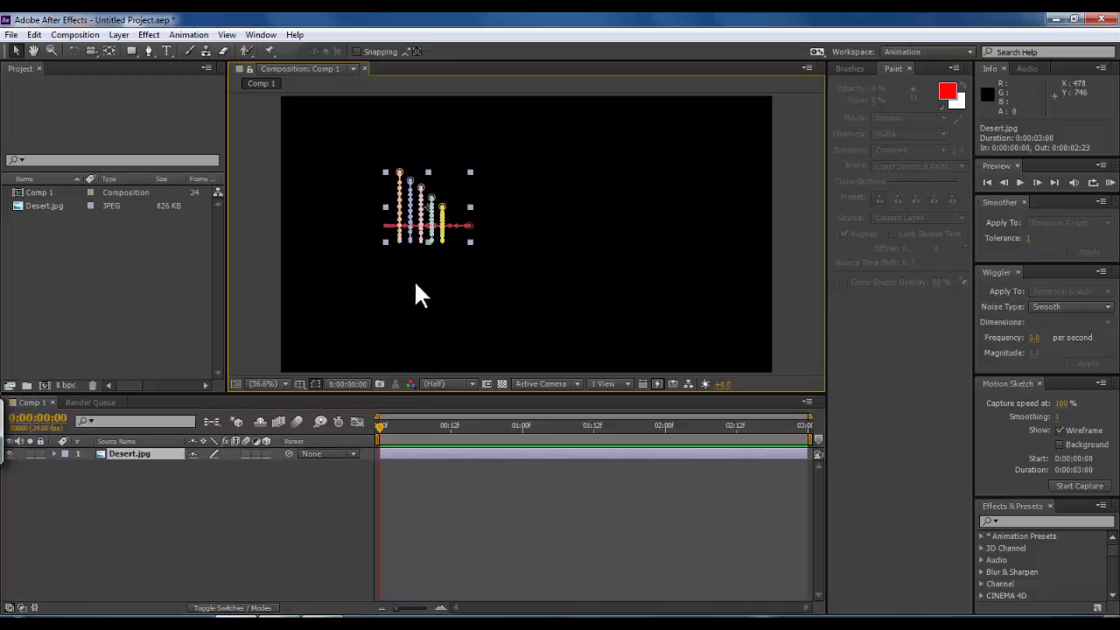
{"action": "left_click_drag", "start_coordinate": [470, 243], "coordinate": [542, 311]}
{"action": "left_click", "coordinate": [427, 342]}
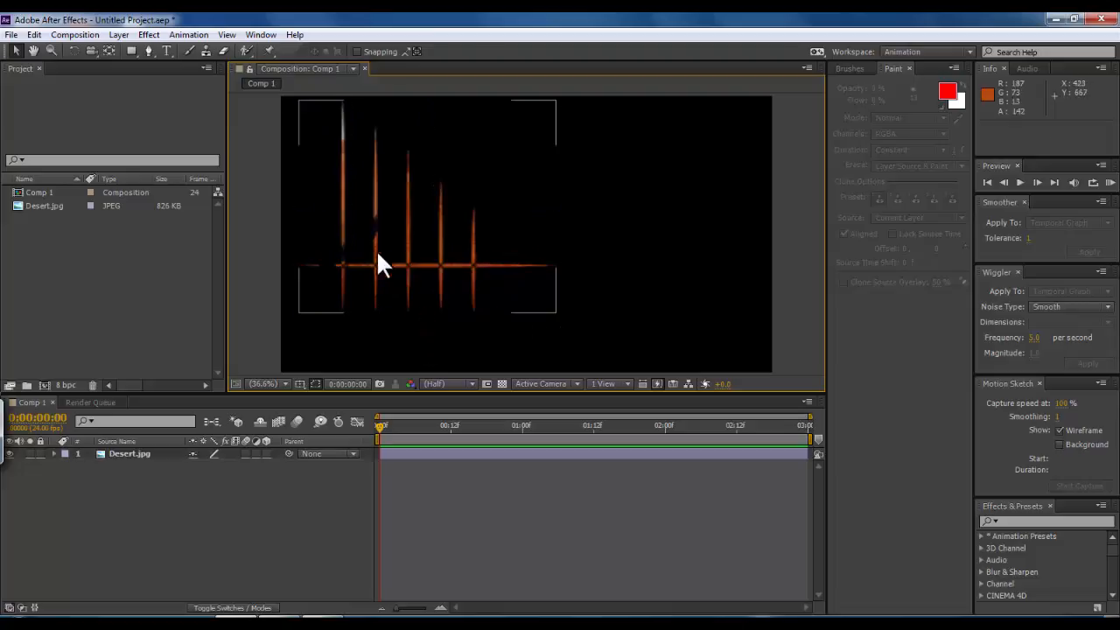
Try inverting Mask 1 on the Desert.jpg layer, restore it, and collapse the layer's mask list
{"action": "left_click", "coordinate": [55, 453]}
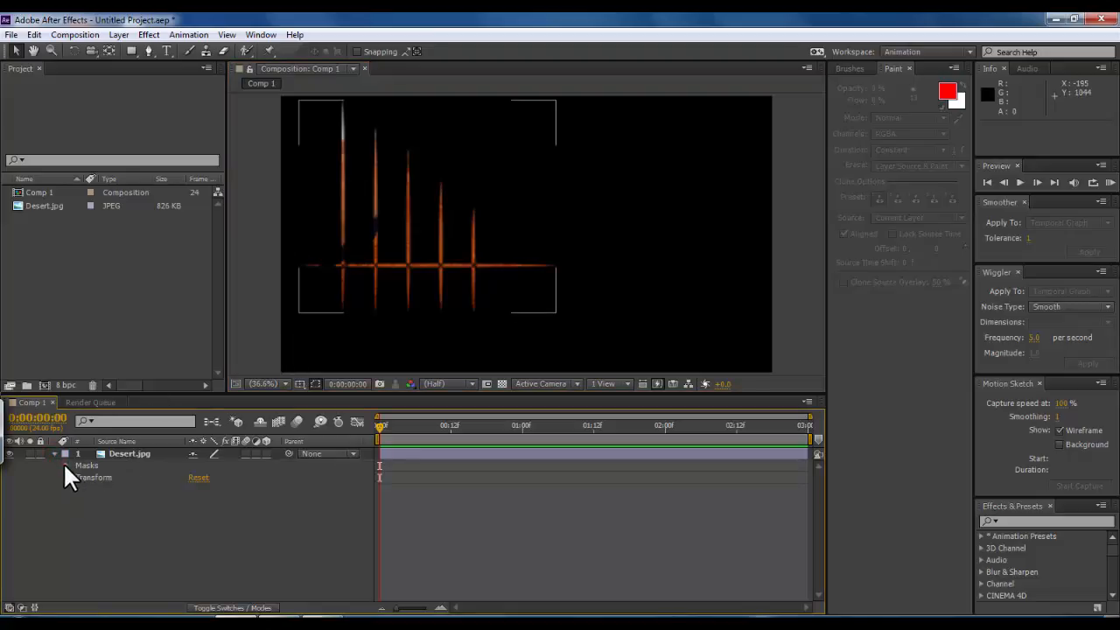
{"action": "left_click", "coordinate": [66, 465]}
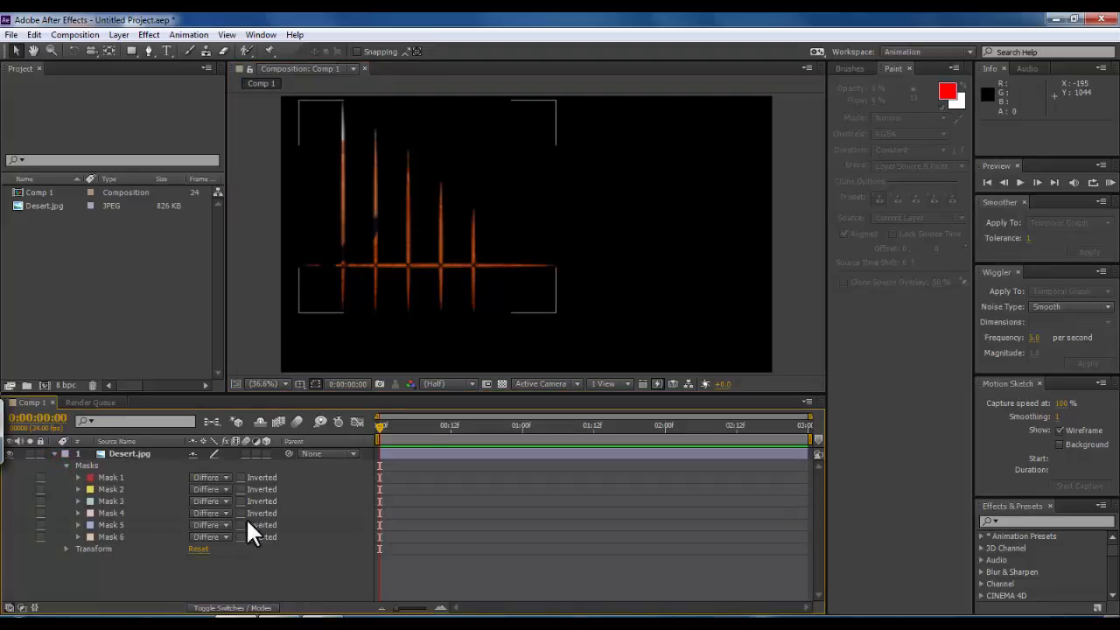
{"action": "left_click", "coordinate": [240, 478]}
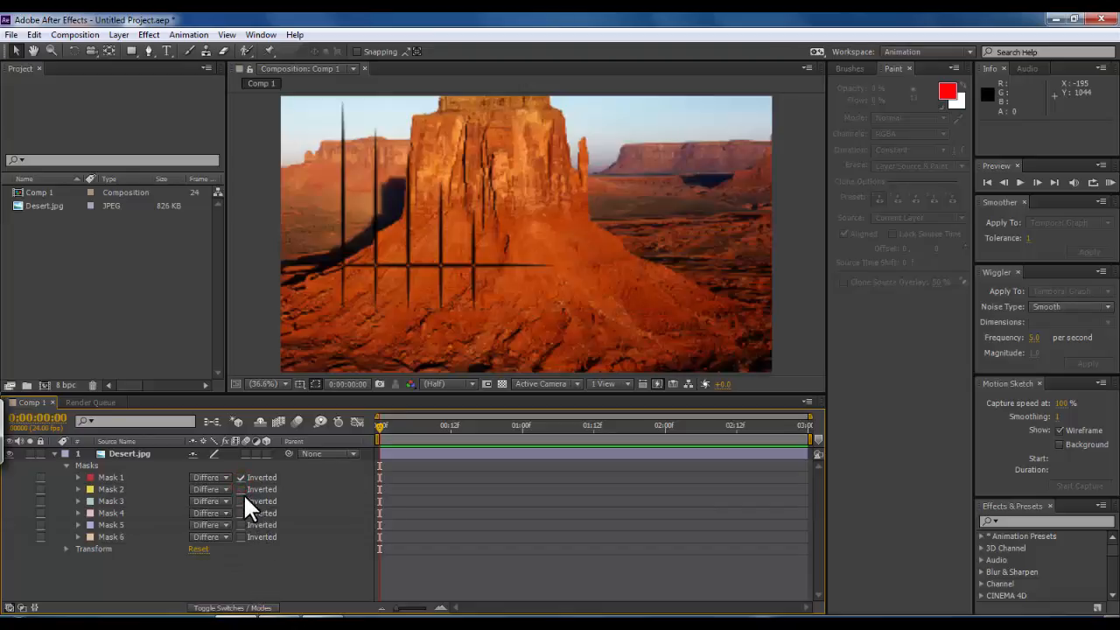
{"action": "left_click", "coordinate": [240, 477]}
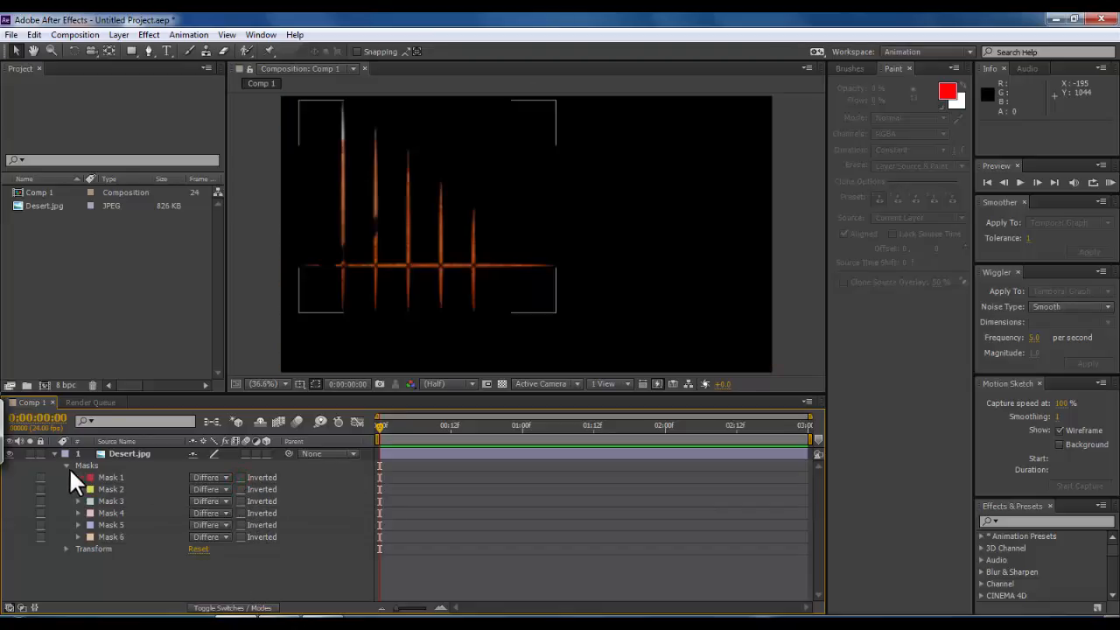
{"action": "left_click", "coordinate": [67, 465]}
{"action": "left_click", "coordinate": [54, 453]}
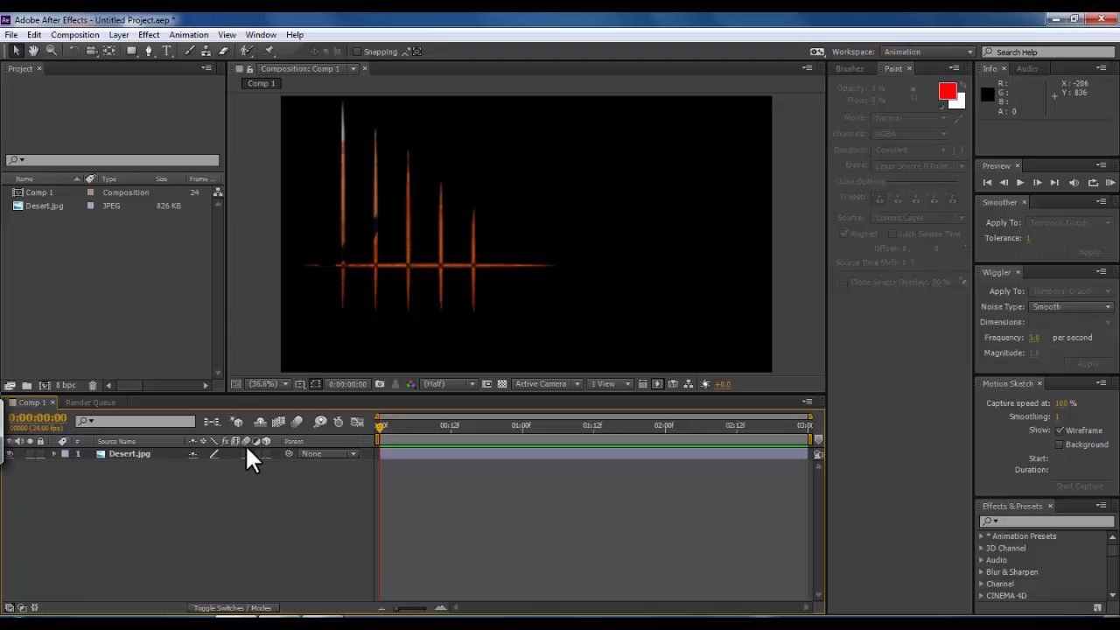
Delete the Desert.jpg layer from the Comp 1 timeline
{"action": "left_click", "coordinate": [125, 454]}
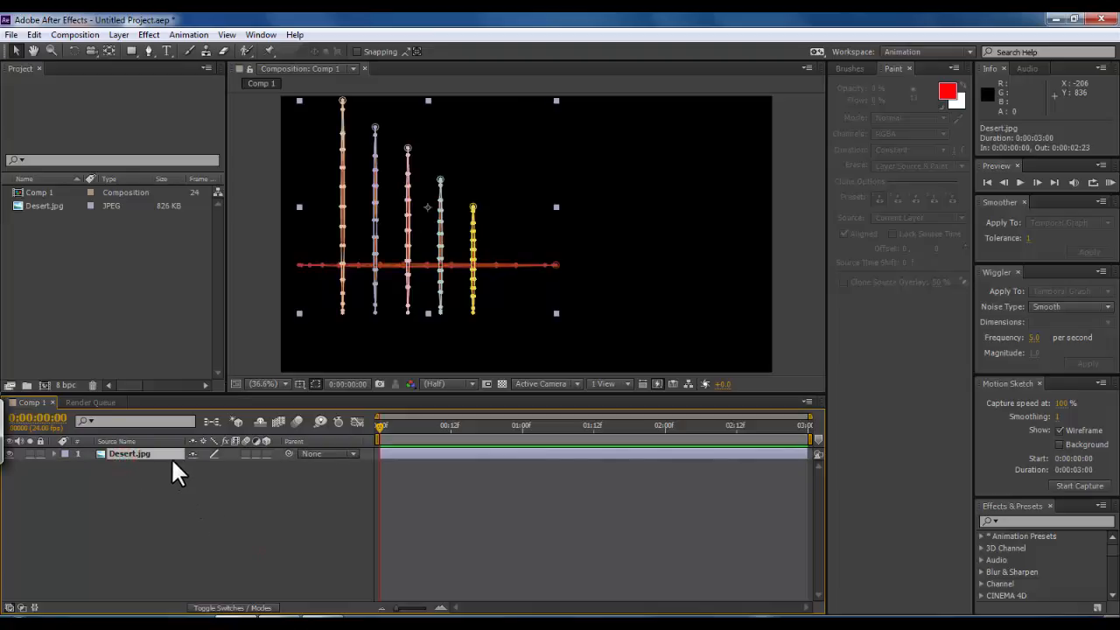
{"action": "key", "text": "Delete"}
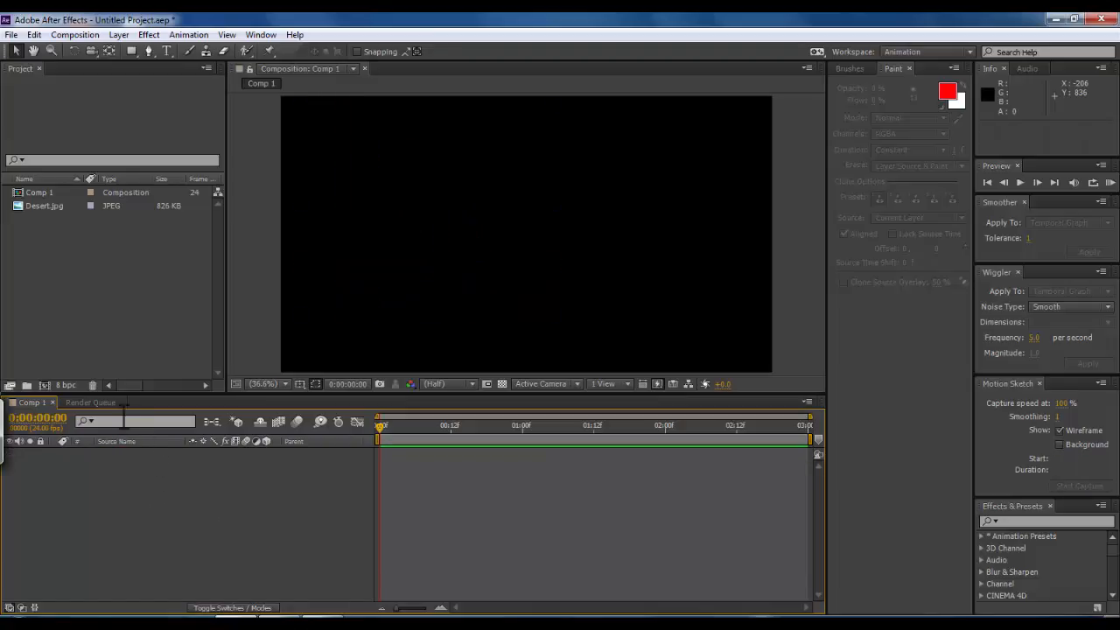
Import the Illustrator file Lines as footage with merged layers and add Lines.ai to the Comp 1 timeline
{"action": "double_click", "coordinate": [116, 254]}
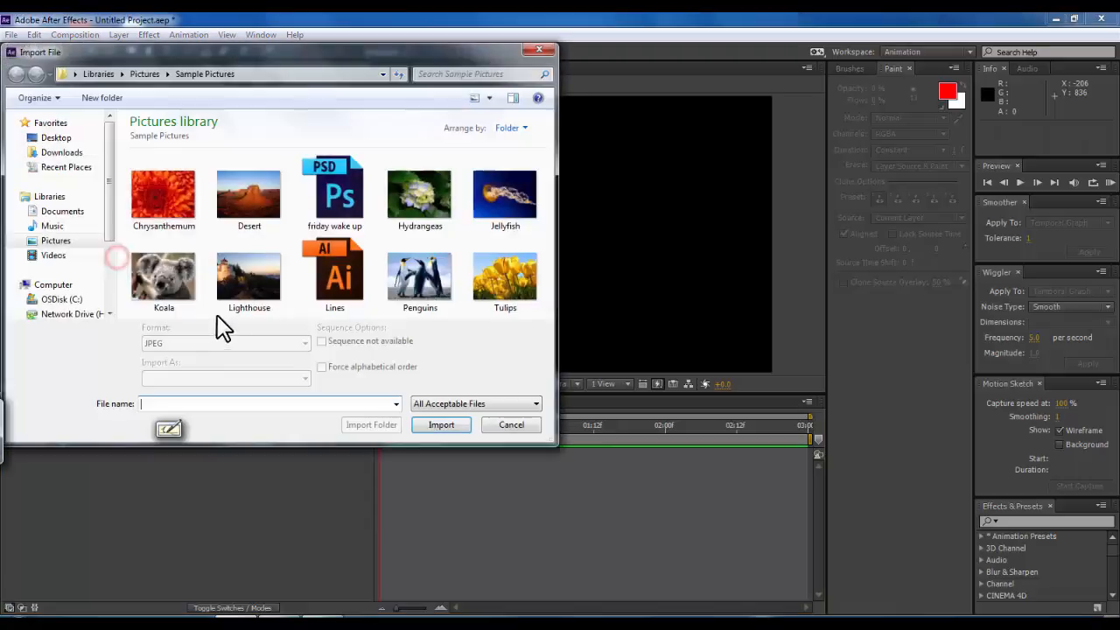
{"action": "left_click", "coordinate": [340, 295]}
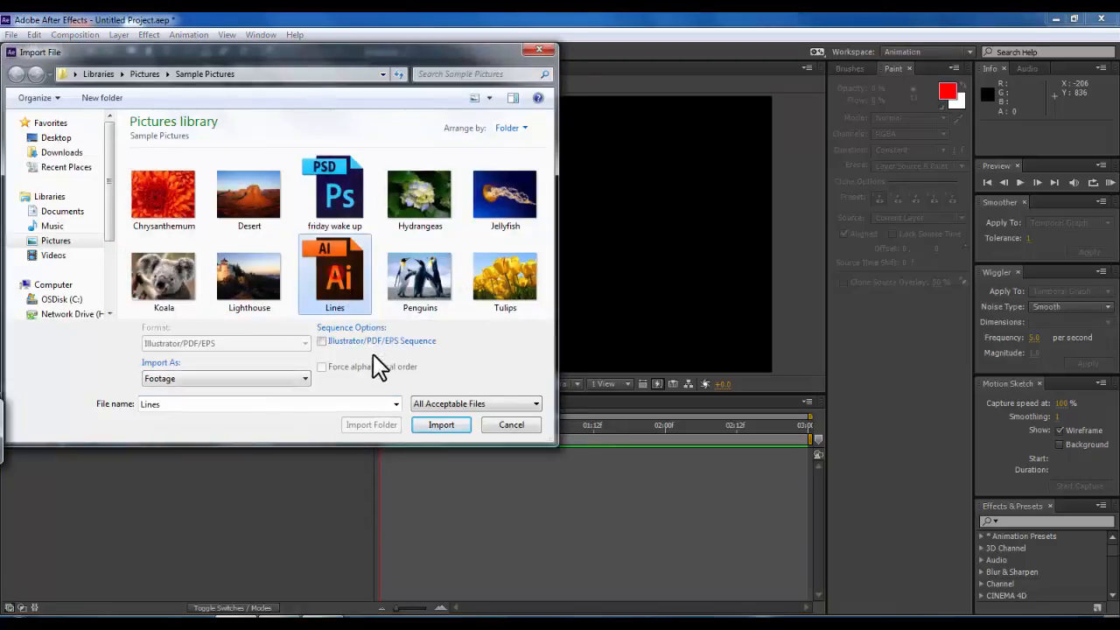
{"action": "left_click", "coordinate": [300, 378]}
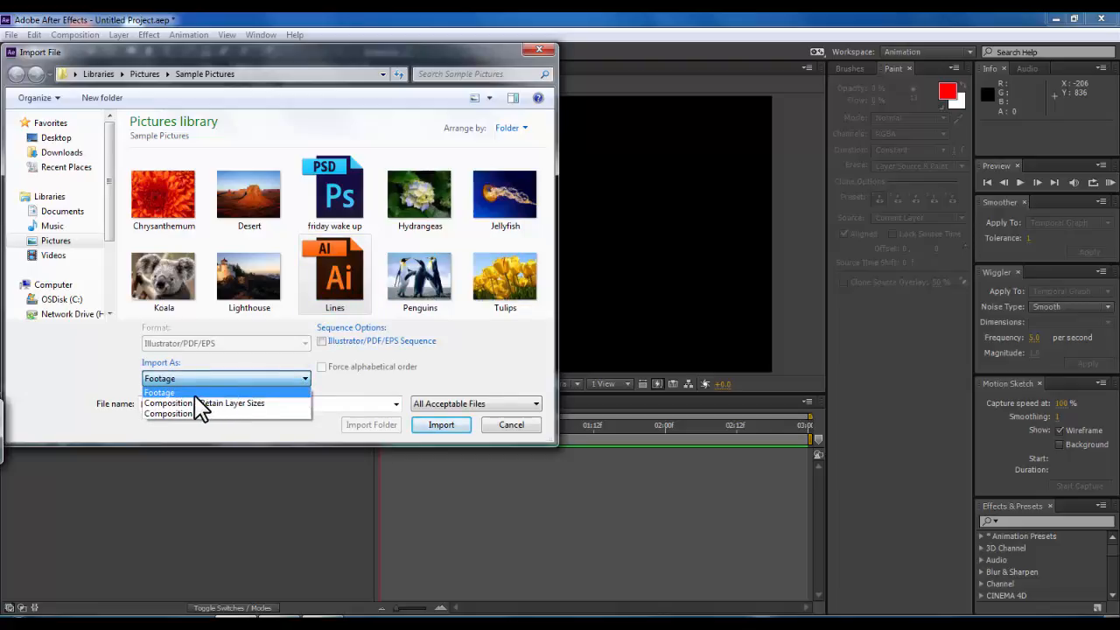
{"action": "left_click", "coordinate": [160, 393]}
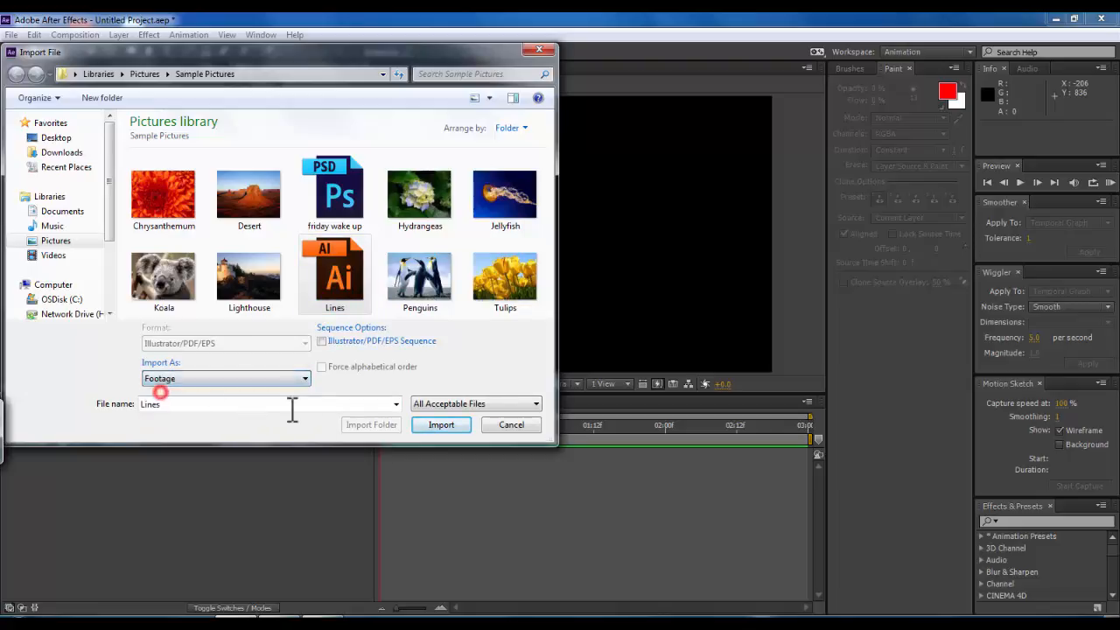
{"action": "left_click", "coordinate": [432, 428]}
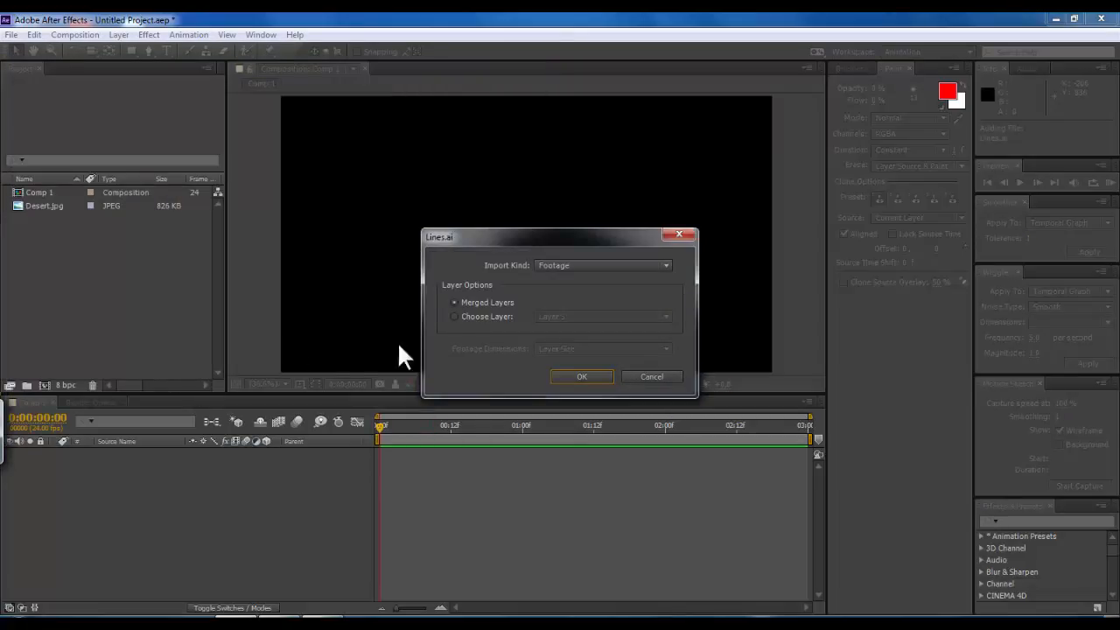
{"action": "left_click", "coordinate": [457, 314]}
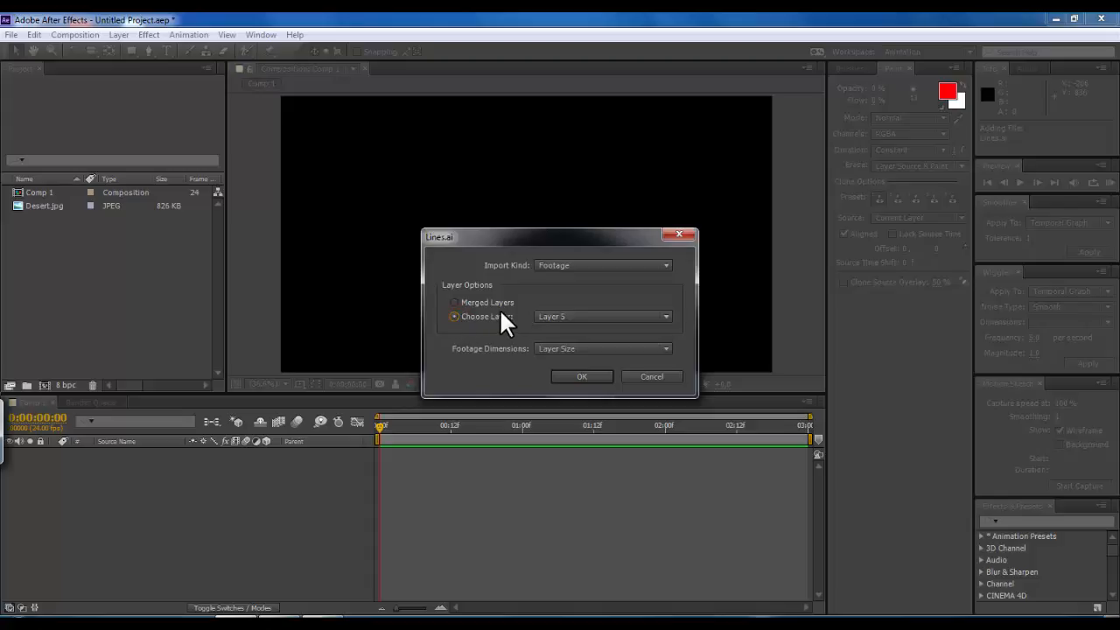
{"action": "left_click", "coordinate": [474, 303]}
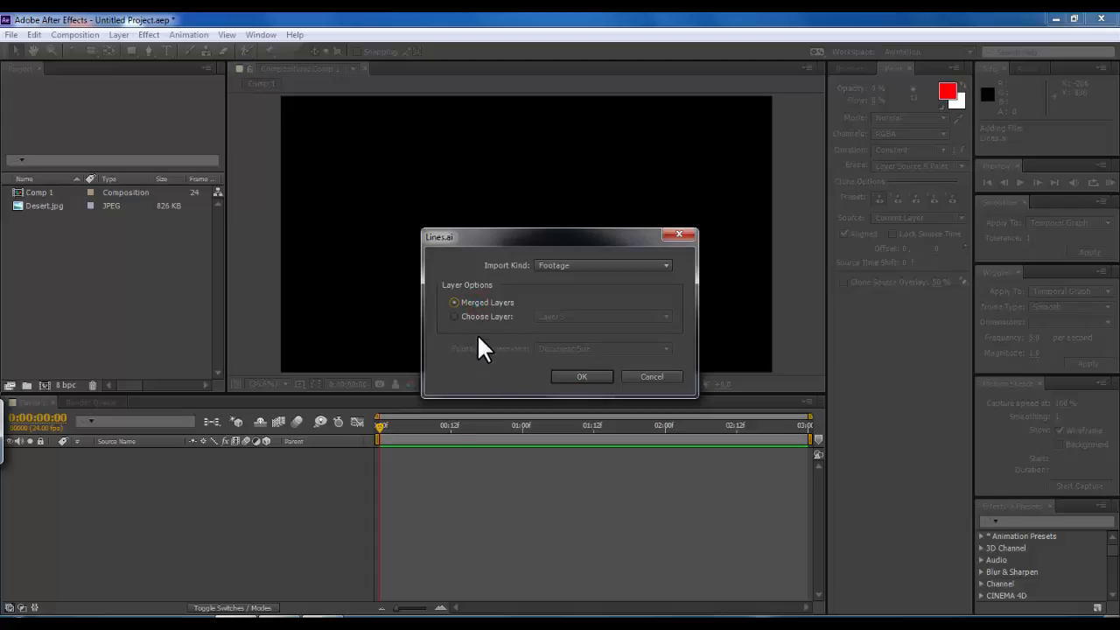
{"action": "left_click", "coordinate": [579, 376]}
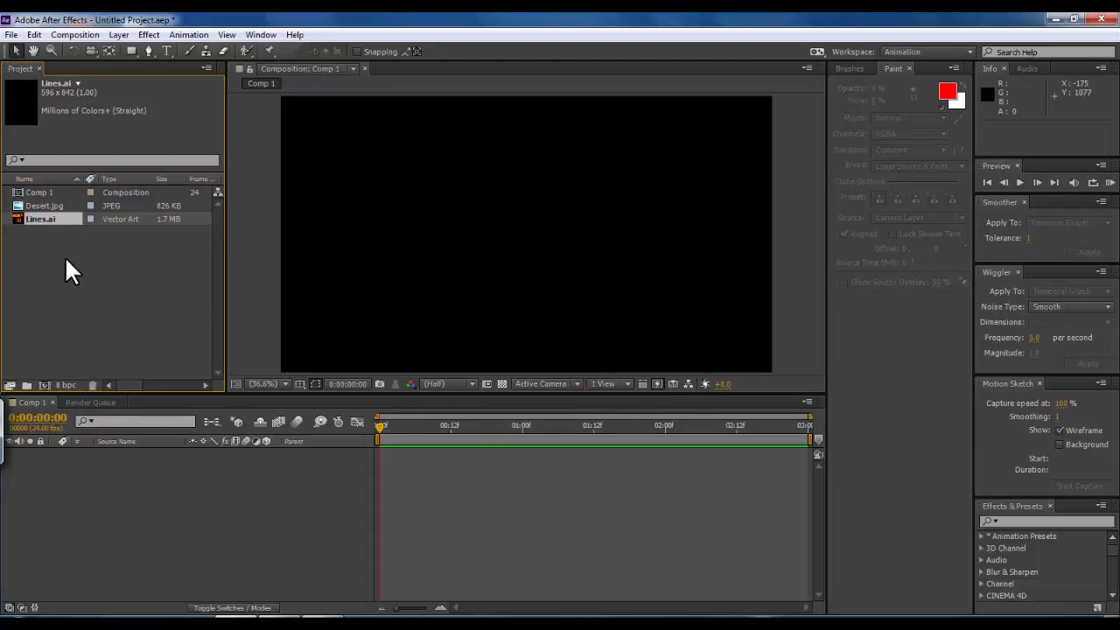
{"action": "left_click_drag", "start_coordinate": [55, 218], "coordinate": [171, 492]}
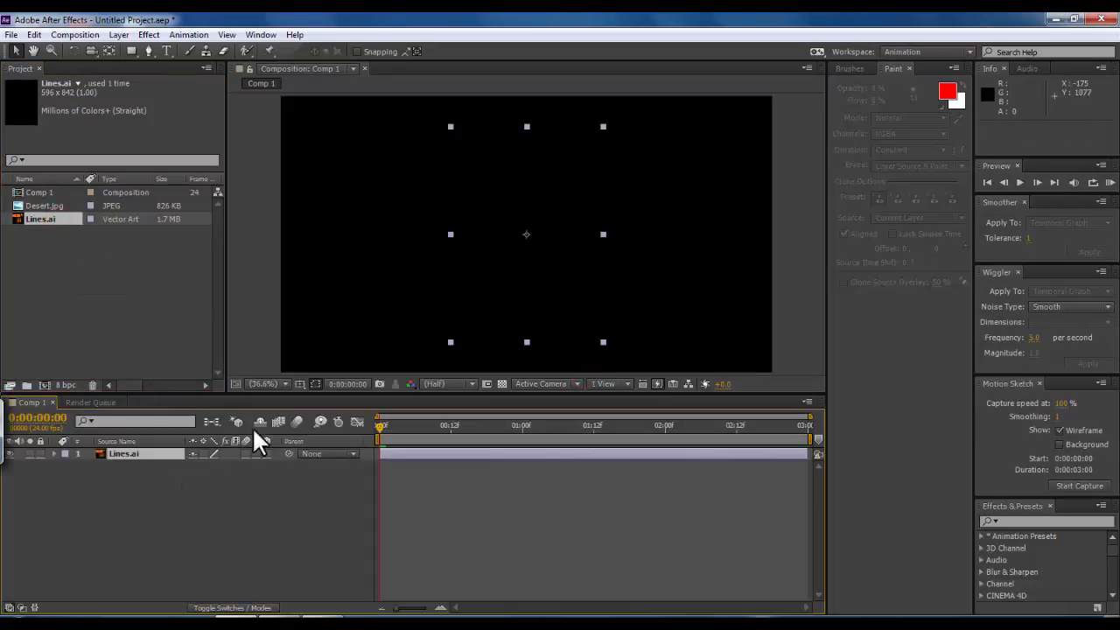
Add a white solid to Comp 1 with the default settings and place it below the Lines.ai layer
{"action": "right_click", "coordinate": [124, 515]}
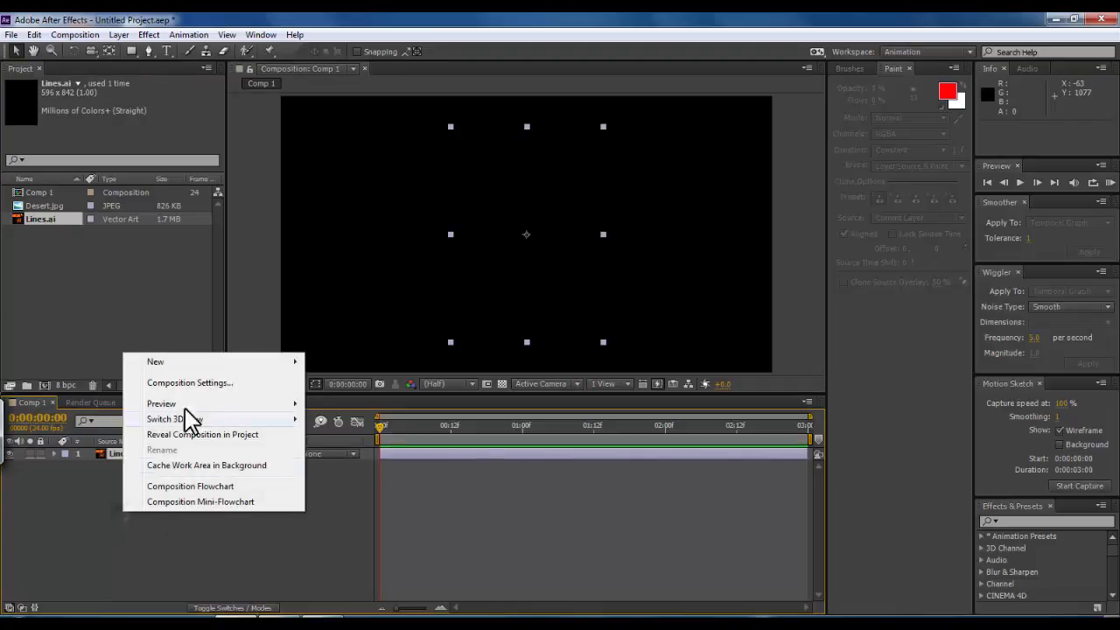
{"action": "mouse_move", "coordinate": [290, 359]}
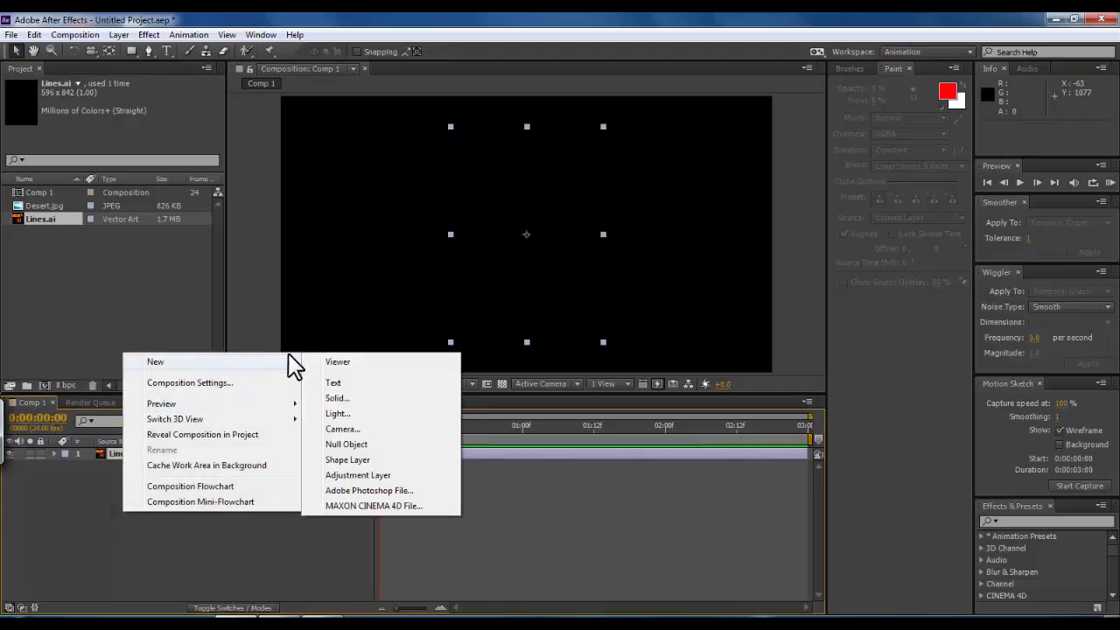
{"action": "left_click", "coordinate": [336, 398]}
{"action": "left_click", "coordinate": [603, 444]}
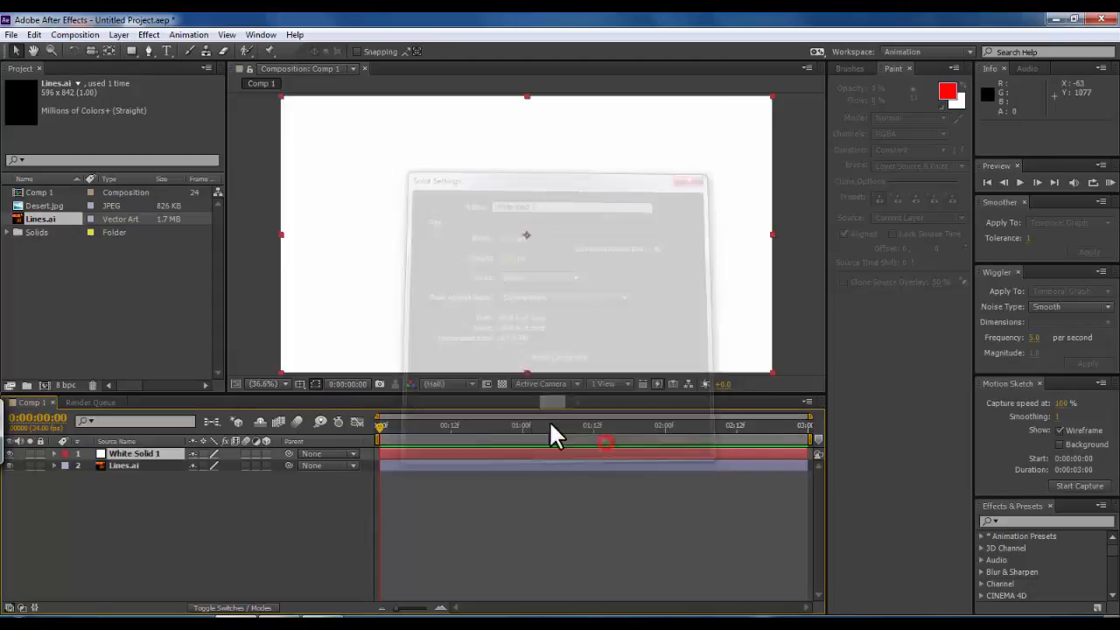
{"action": "left_click_drag", "start_coordinate": [152, 451], "coordinate": [165, 507]}
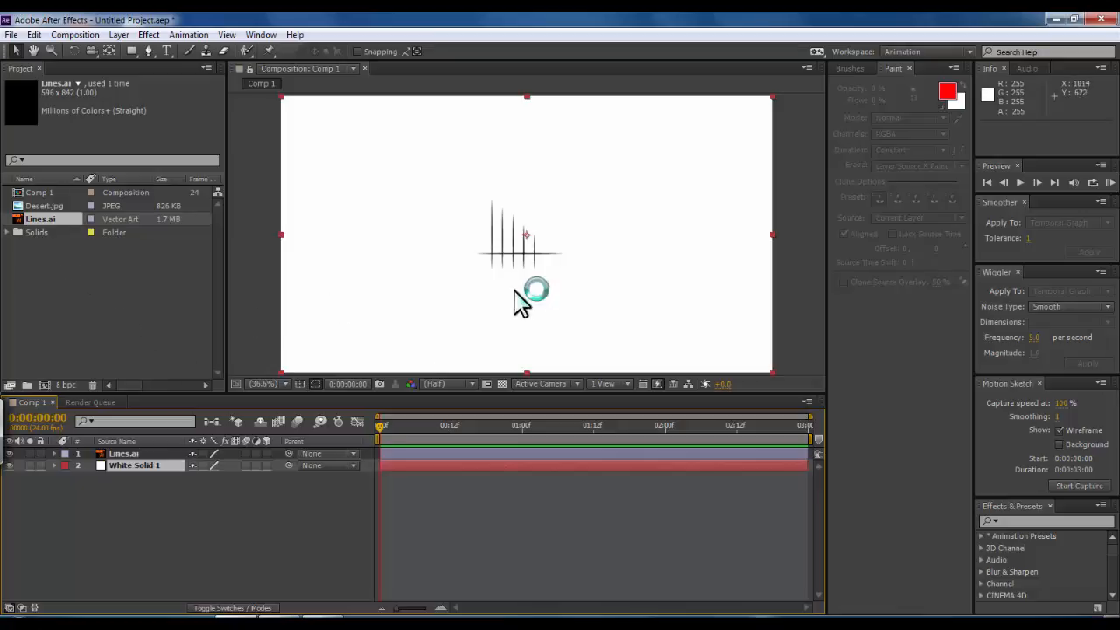
Import the Illustrator file Lines from Sample Pictures into the project as a Composition
{"action": "left_click", "coordinate": [65, 269]}
{"action": "right_click", "coordinate": [74, 268]}
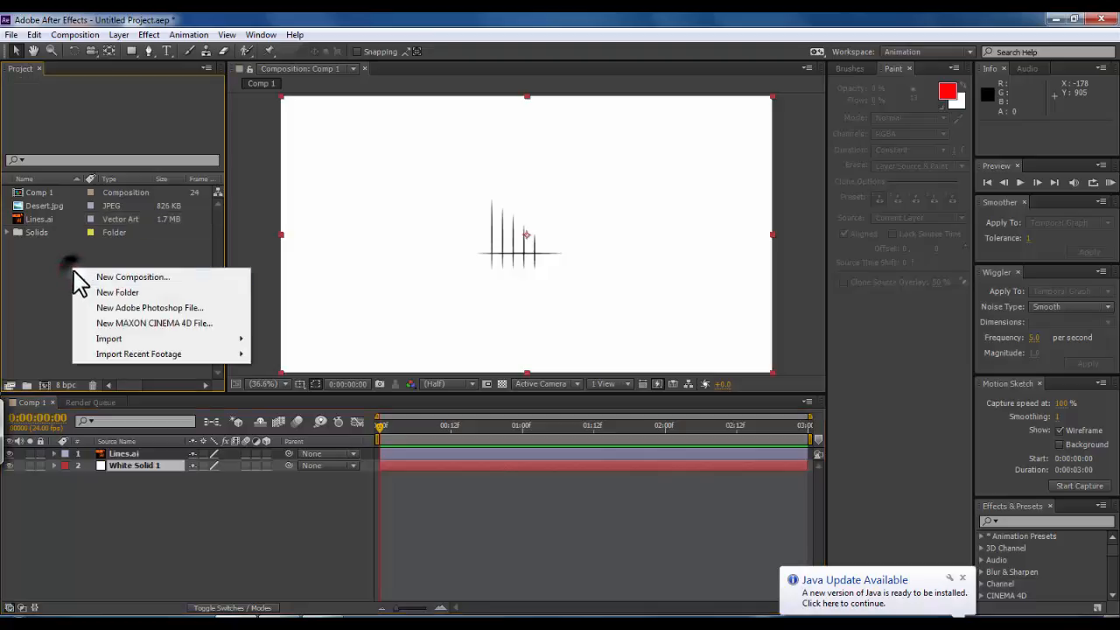
{"action": "double_click", "coordinate": [60, 270]}
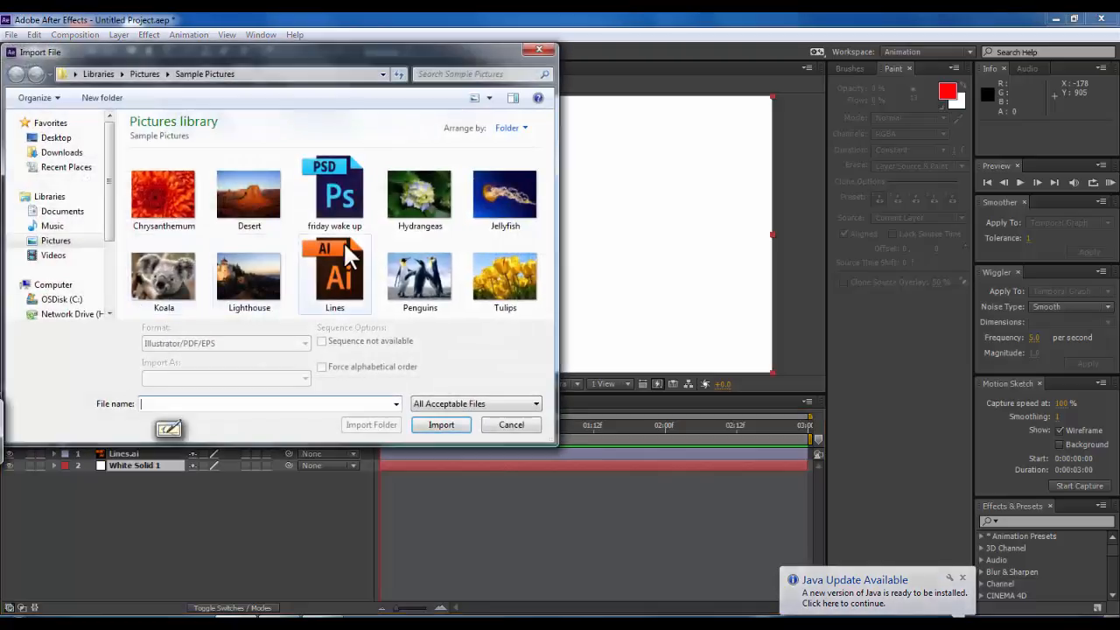
{"action": "left_click", "coordinate": [354, 284]}
{"action": "left_click", "coordinate": [302, 378]}
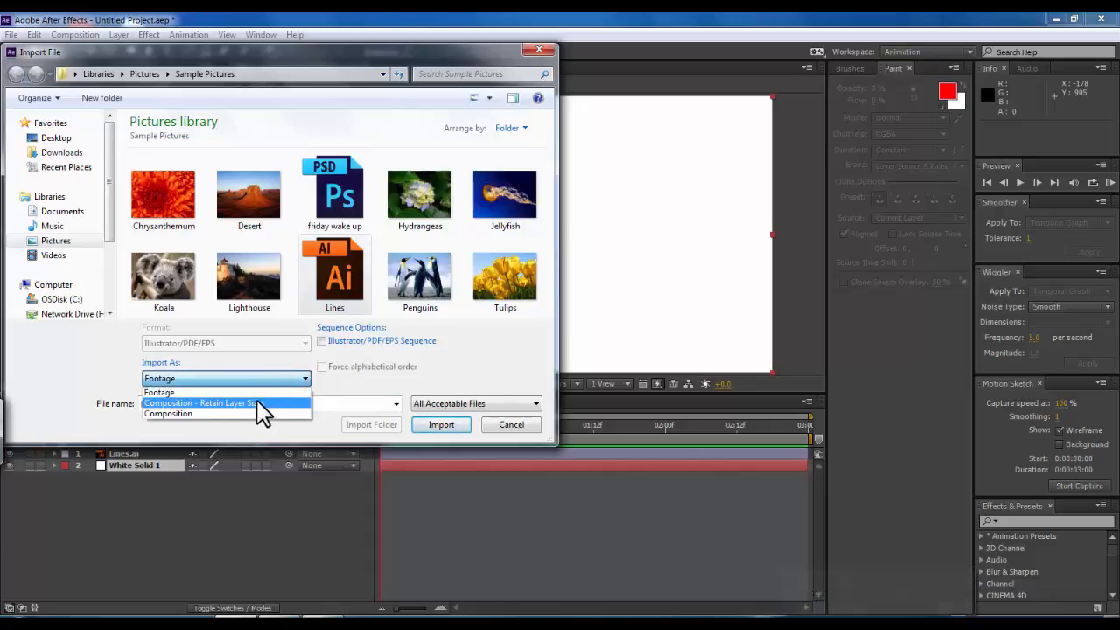
{"action": "left_click", "coordinate": [207, 412]}
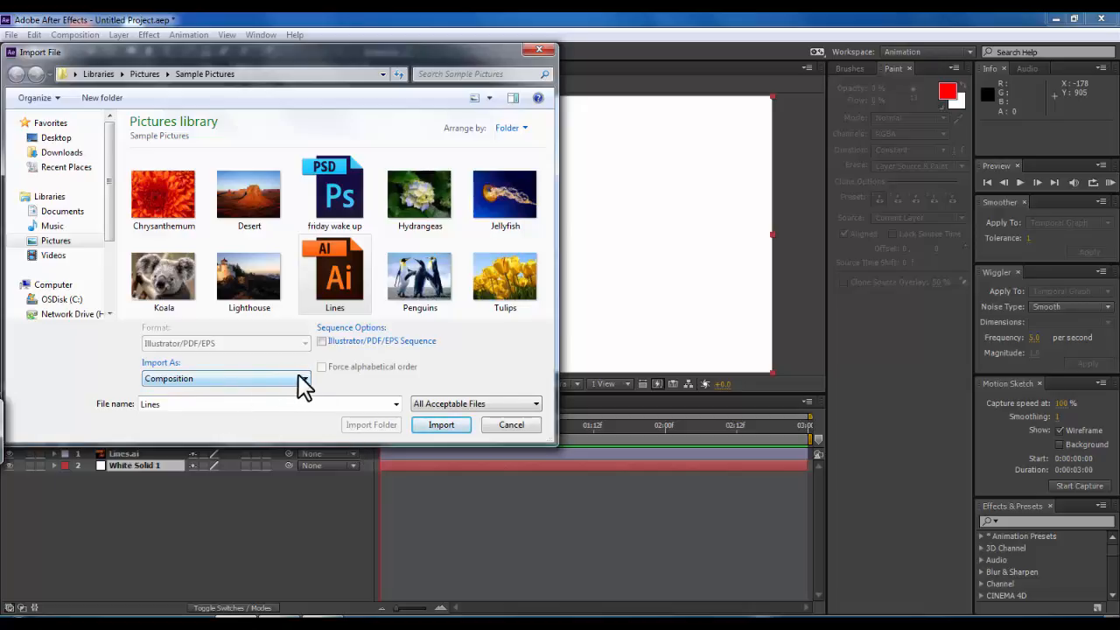
{"action": "left_click", "coordinate": [430, 426]}
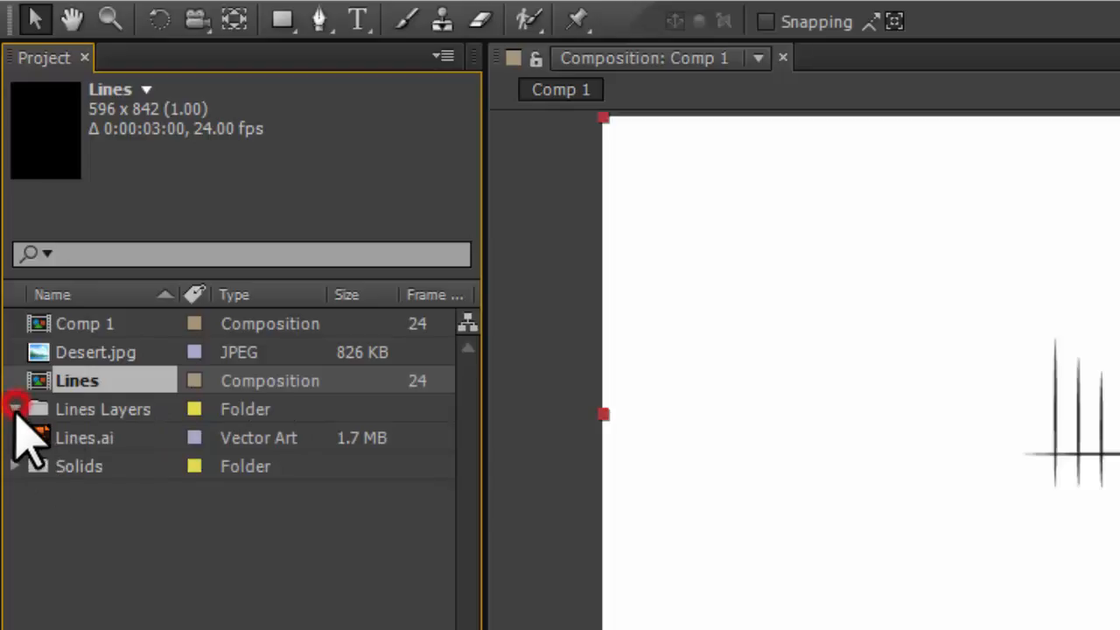
Expand the Lines Layers folder in the project and examine each of its Lines.ai layer items
{"action": "left_click", "coordinate": [15, 410]}
{"action": "left_click", "coordinate": [149, 435]}
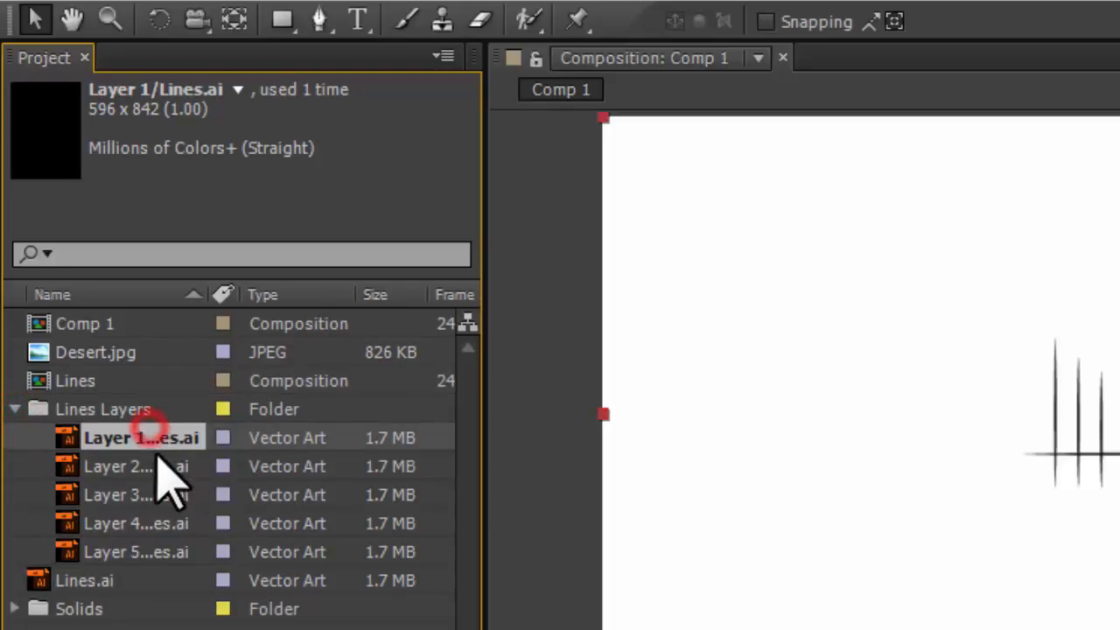
{"action": "left_click", "coordinate": [160, 457]}
{"action": "left_click", "coordinate": [162, 494]}
{"action": "left_click", "coordinate": [162, 523]}
{"action": "left_click", "coordinate": [167, 551]}
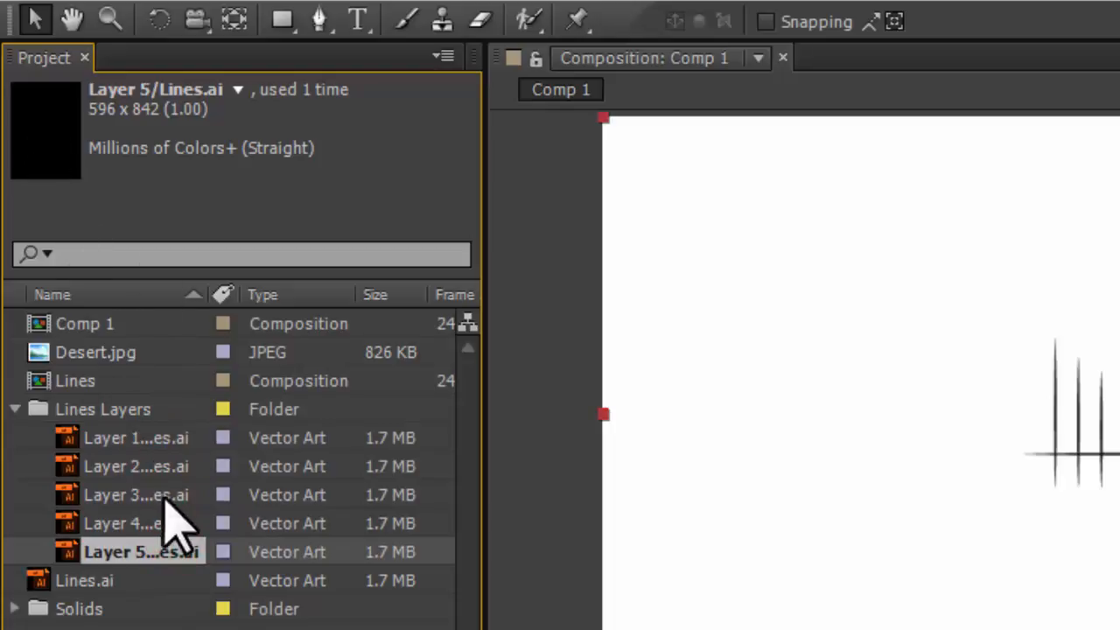
{"action": "left_click", "coordinate": [170, 523]}
{"action": "left_click", "coordinate": [165, 495]}
{"action": "left_click", "coordinate": [156, 466]}
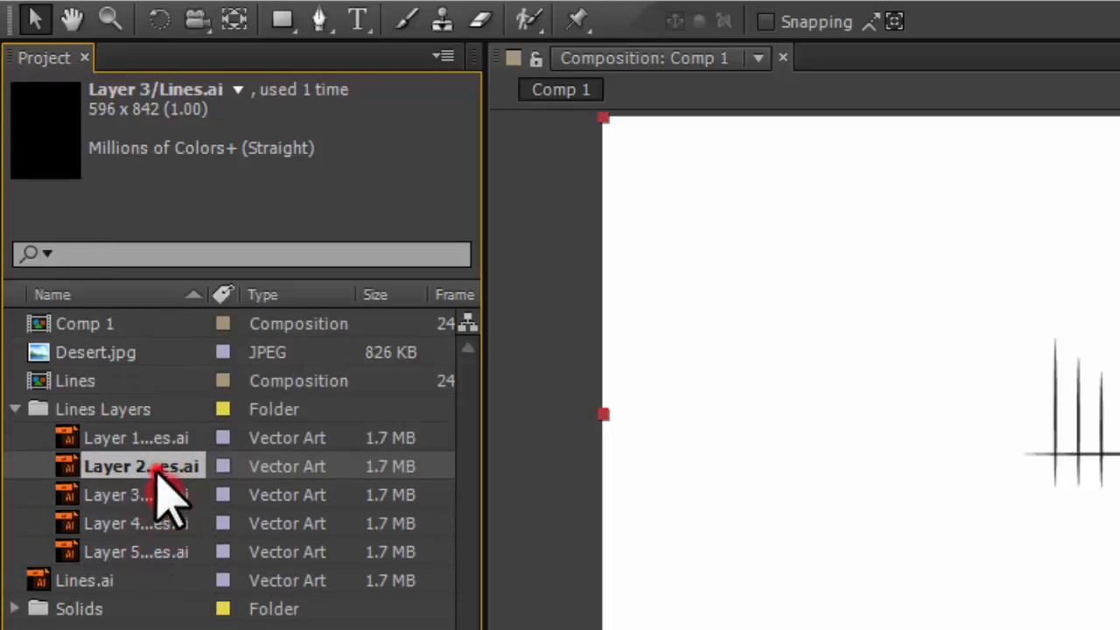
{"action": "left_click", "coordinate": [143, 437]}
{"action": "left_click", "coordinate": [155, 492]}
{"action": "left_click", "coordinate": [162, 549]}
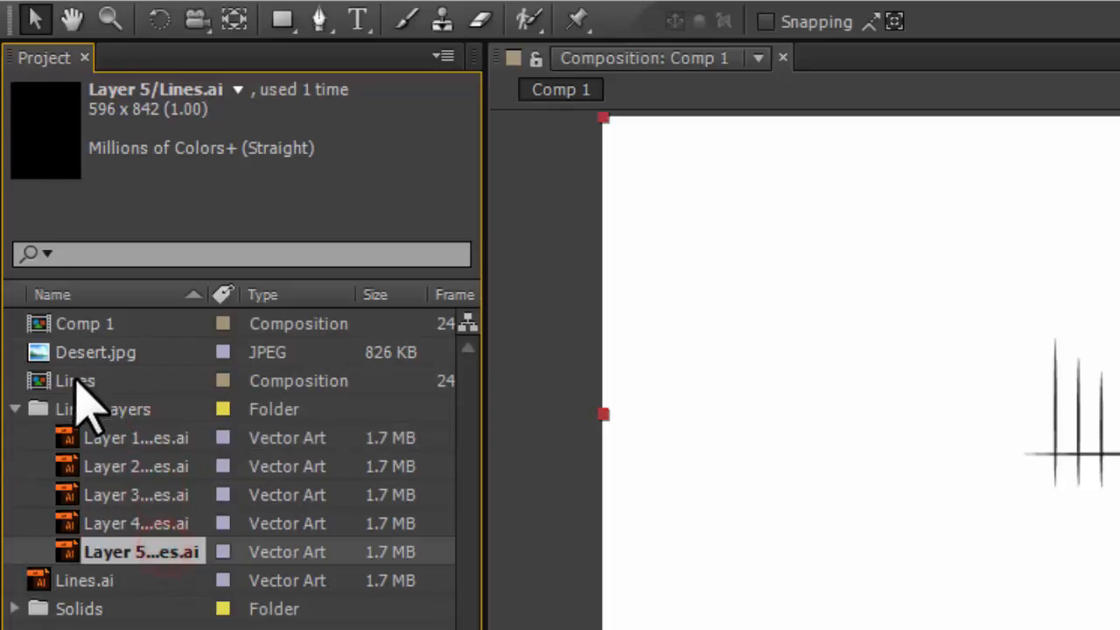
Open the Lines composition, add a white solid at its default size, and move it below Layer 1
{"action": "left_click", "coordinate": [72, 380]}
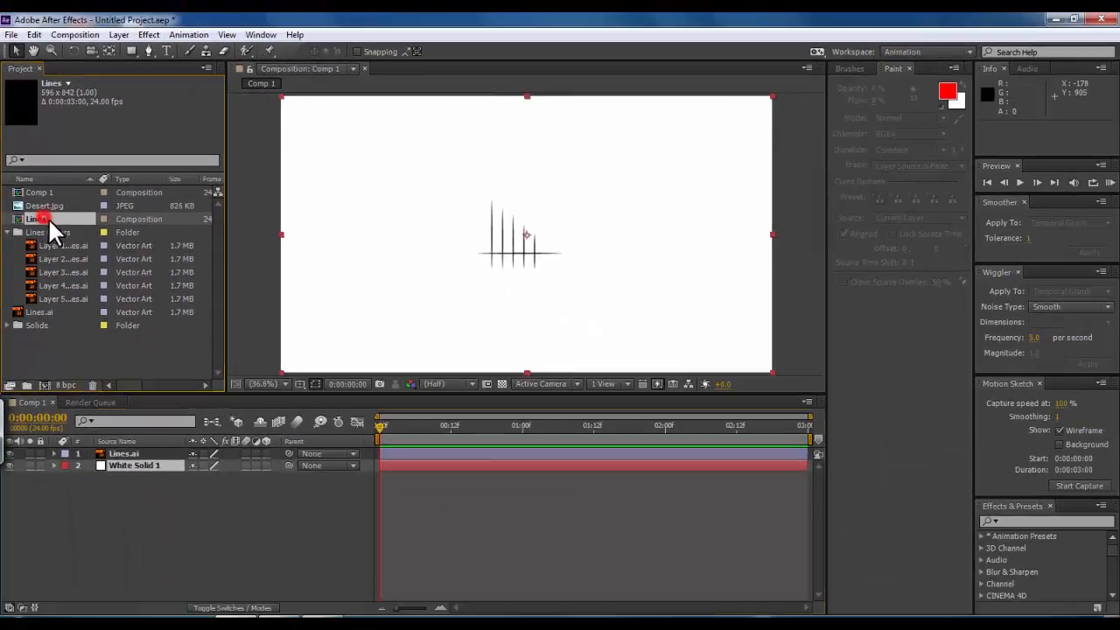
{"action": "double_click", "coordinate": [47, 217]}
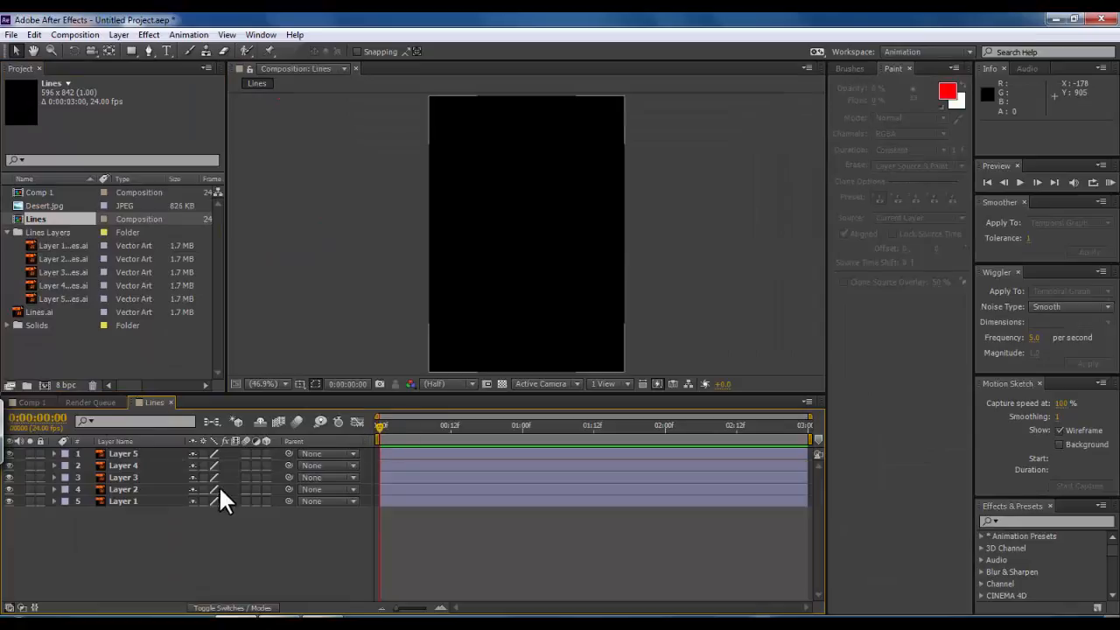
{"action": "right_click", "coordinate": [165, 531]}
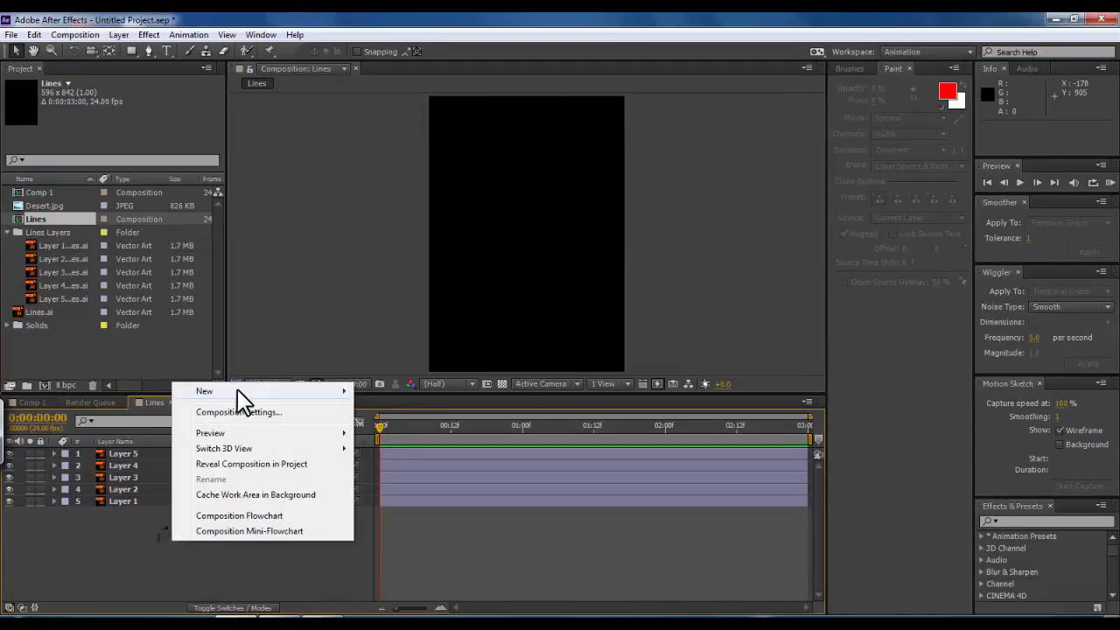
{"action": "mouse_move", "coordinate": [320, 395]}
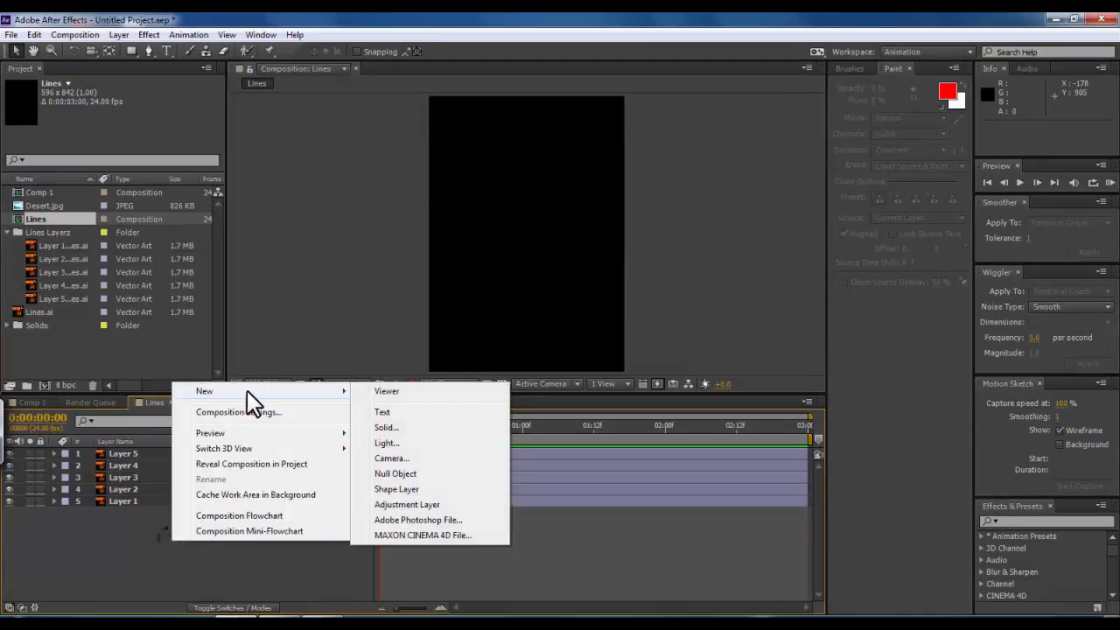
{"action": "left_click", "coordinate": [405, 428]}
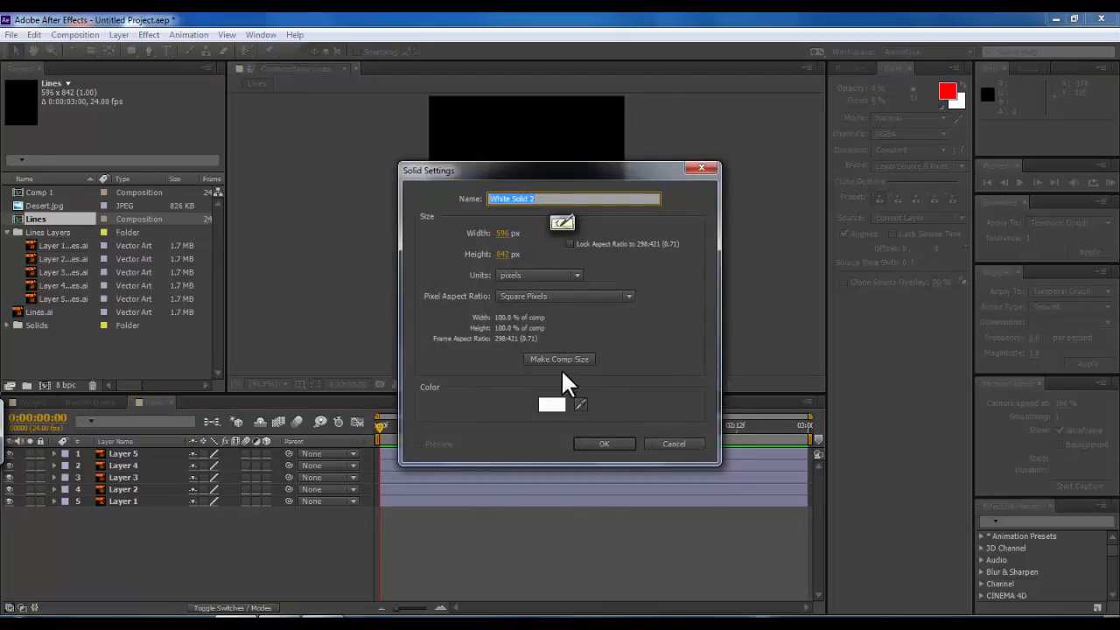
{"action": "left_click", "coordinate": [602, 444]}
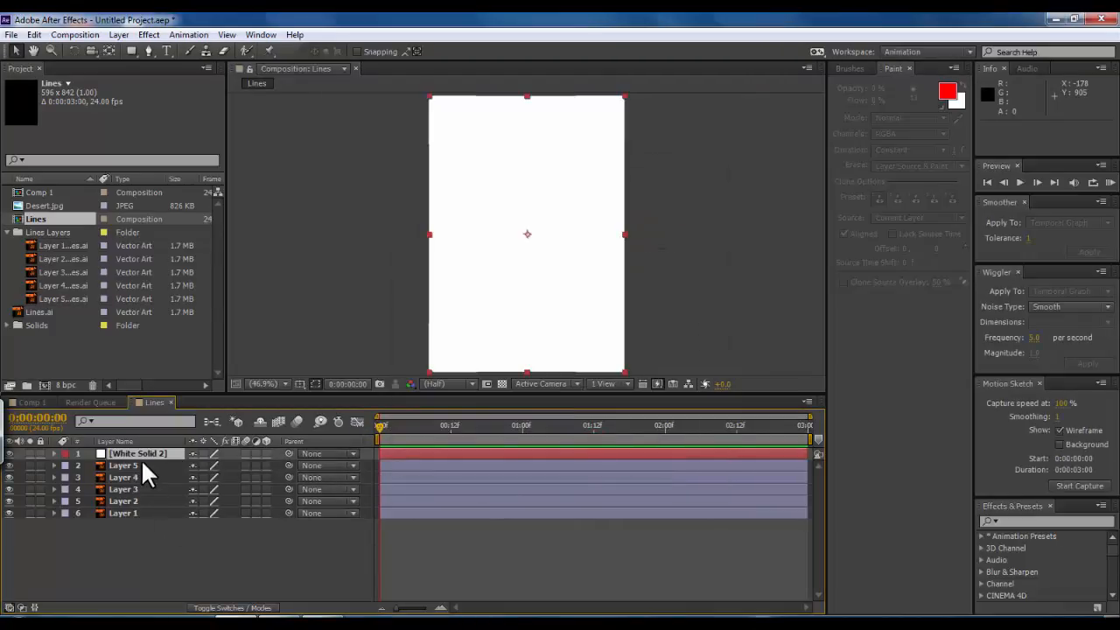
{"action": "left_click_drag", "start_coordinate": [141, 458], "coordinate": [147, 524]}
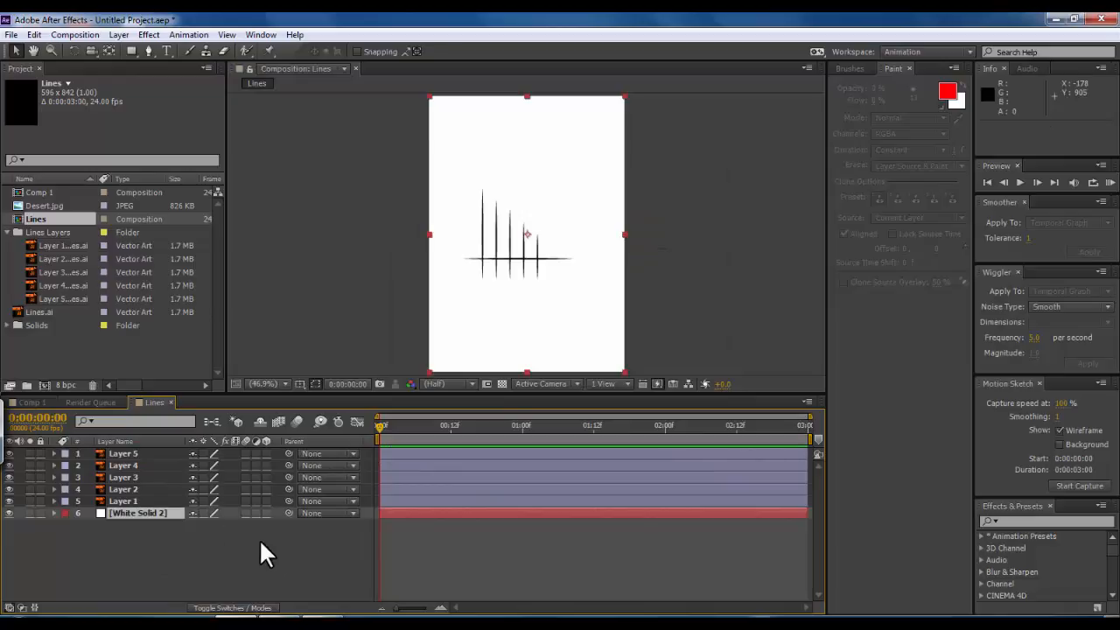
Toggle Layer 1's visibility and solo switches in the Lines composition to check its artwork, restoring them each time
{"action": "left_click", "coordinate": [122, 498]}
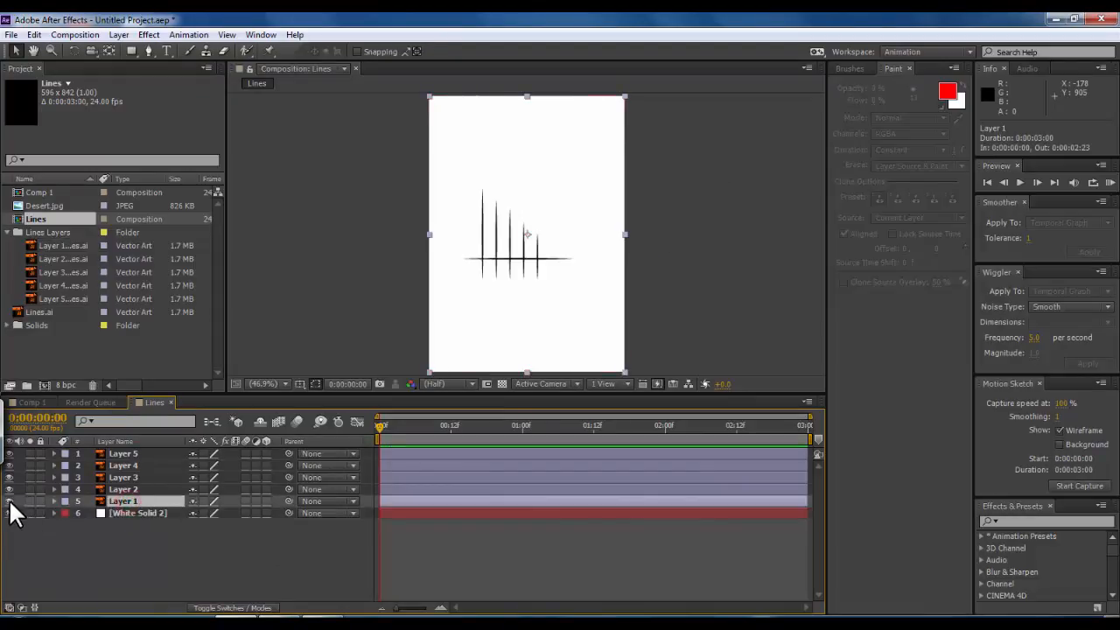
{"action": "left_click", "coordinate": [10, 500]}
{"action": "left_click", "coordinate": [9, 501]}
{"action": "left_click", "coordinate": [26, 499]}
{"action": "left_click", "coordinate": [27, 499]}
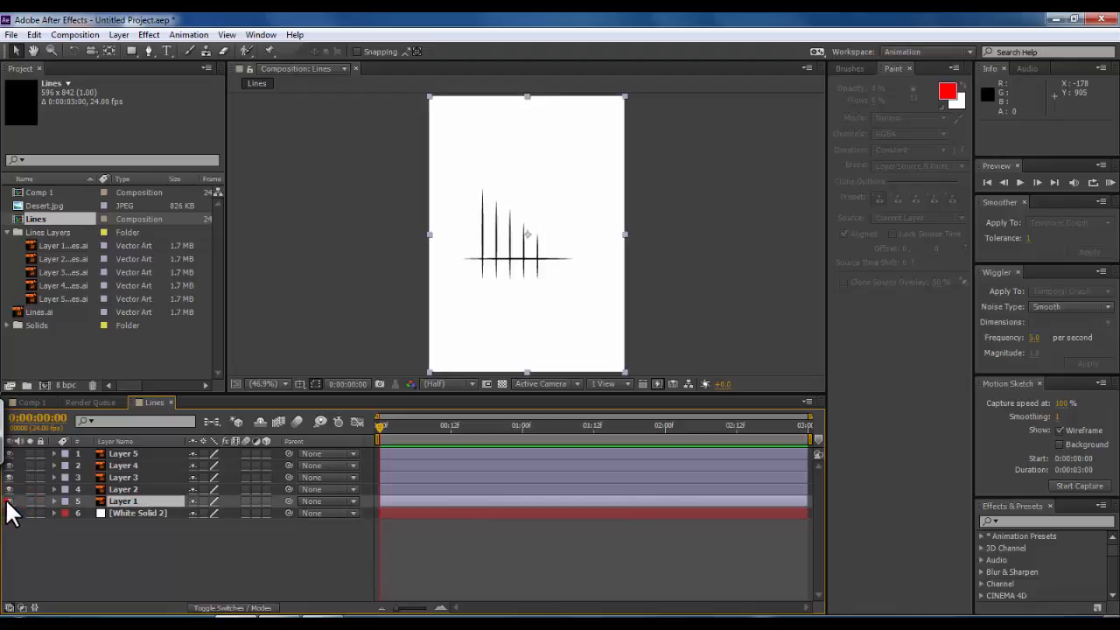
{"action": "left_click", "coordinate": [10, 500]}
{"action": "left_click", "coordinate": [10, 501]}
Reveal Layer 1's transform properties and shift its horizontal position to 292.6
{"action": "left_click", "coordinate": [53, 500]}
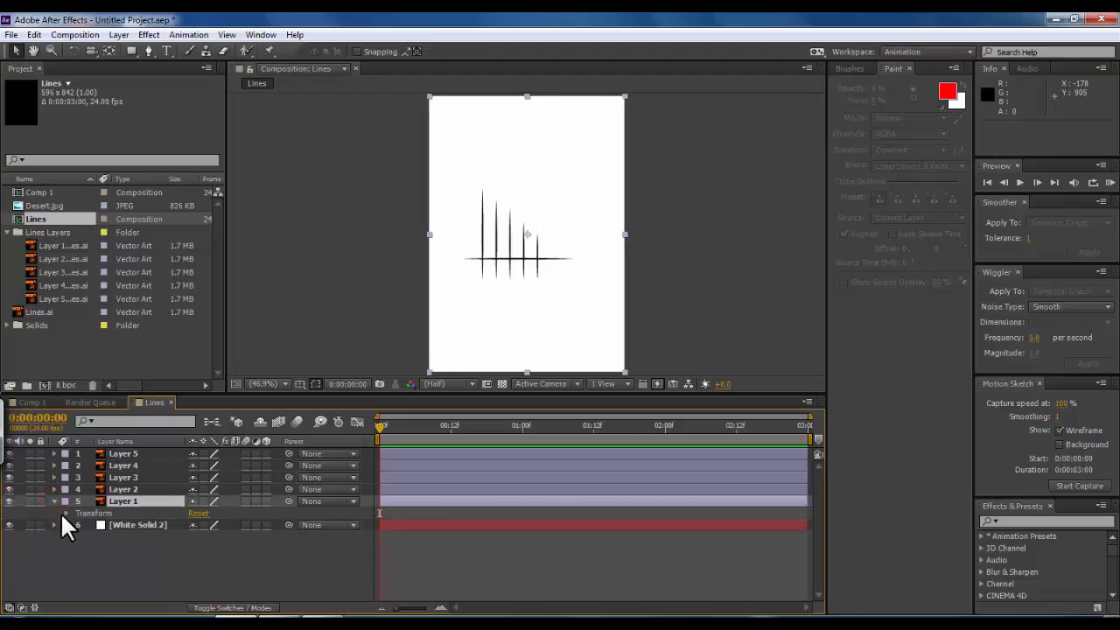
{"action": "left_click", "coordinate": [65, 512]}
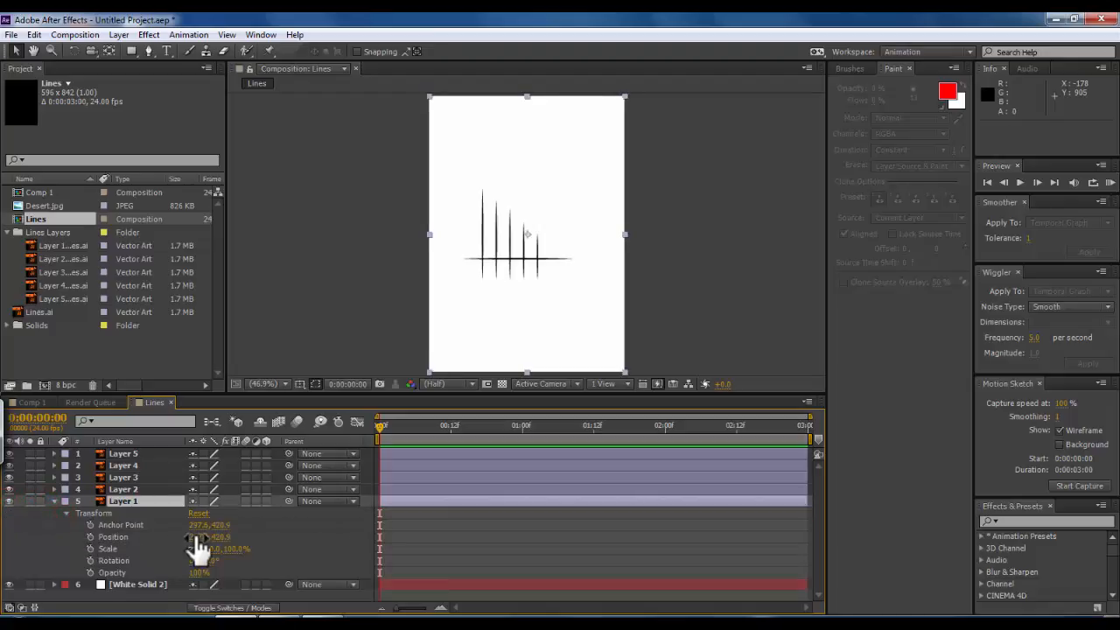
{"action": "mouse_move", "coordinate": [197, 537]}
{"action": "left_mouse_down"}
{"action": "mouse_move", "coordinate": [218, 538]}
{"action": "mouse_move", "coordinate": [206, 544]}
{"action": "left_mouse_up"}
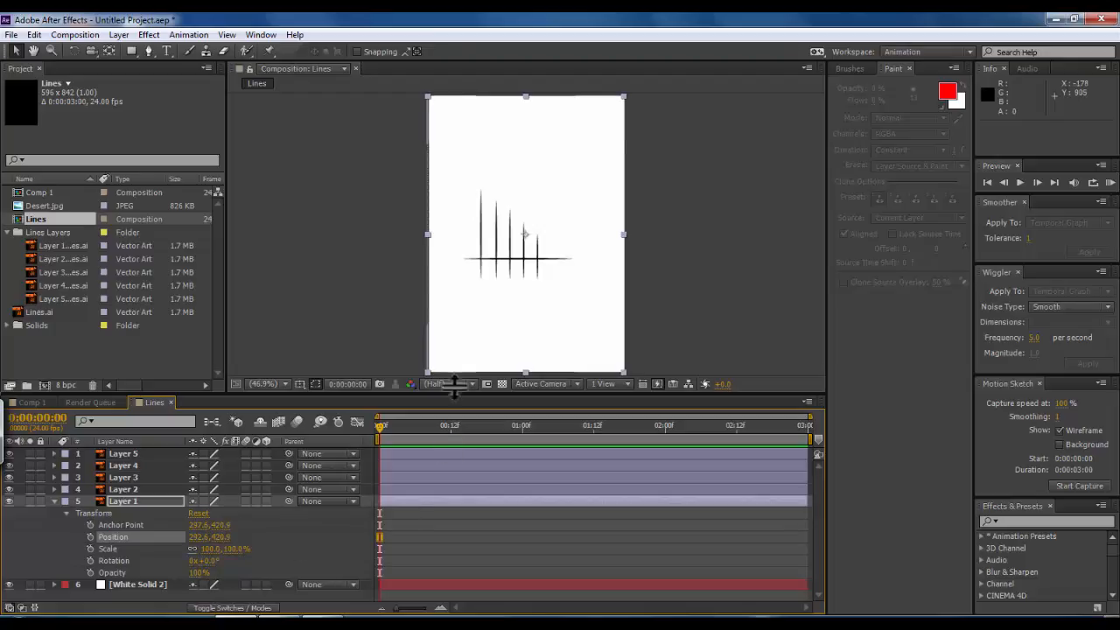
{"action": "left_click", "coordinate": [54, 501]}
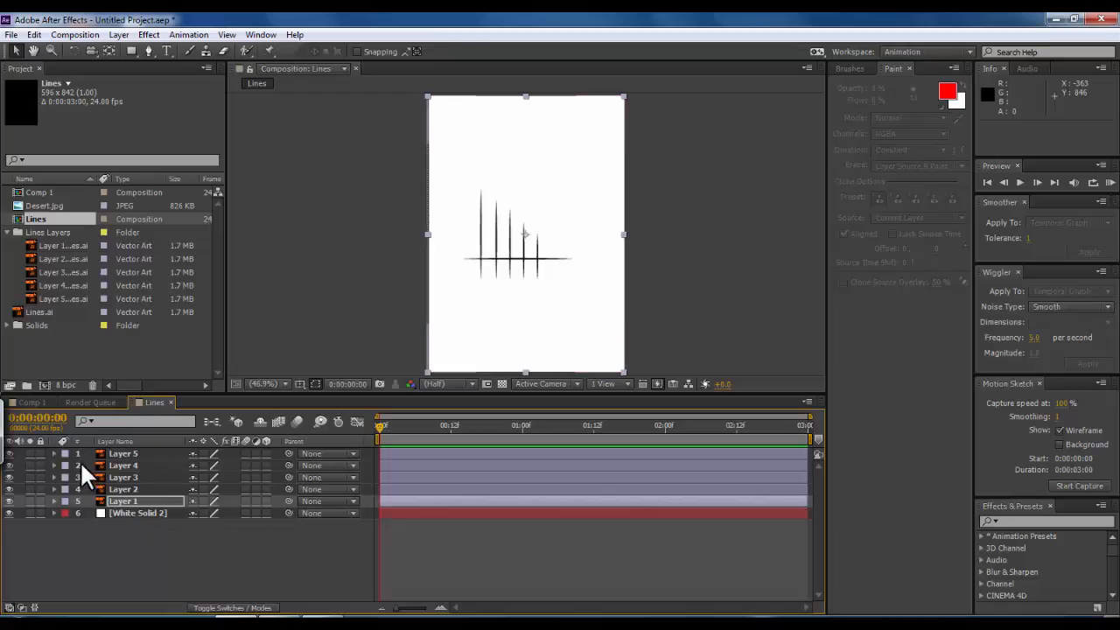
{"action": "left_click", "coordinate": [53, 500]}
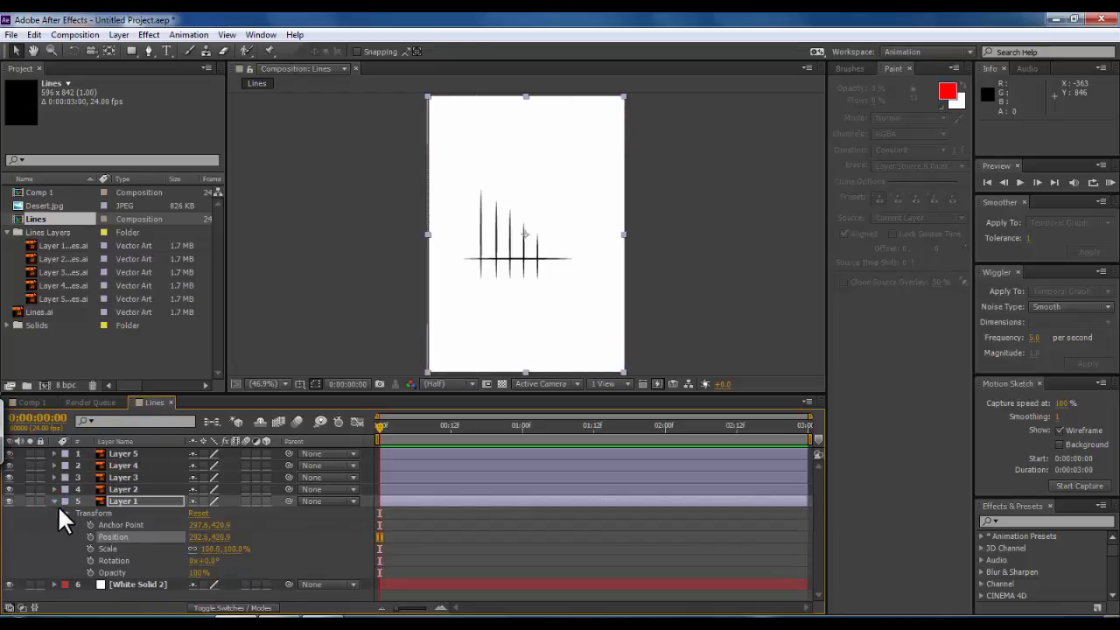
Switch to Comp 1 and delete the Lines.ai layer from its timeline
{"action": "left_click", "coordinate": [35, 401]}
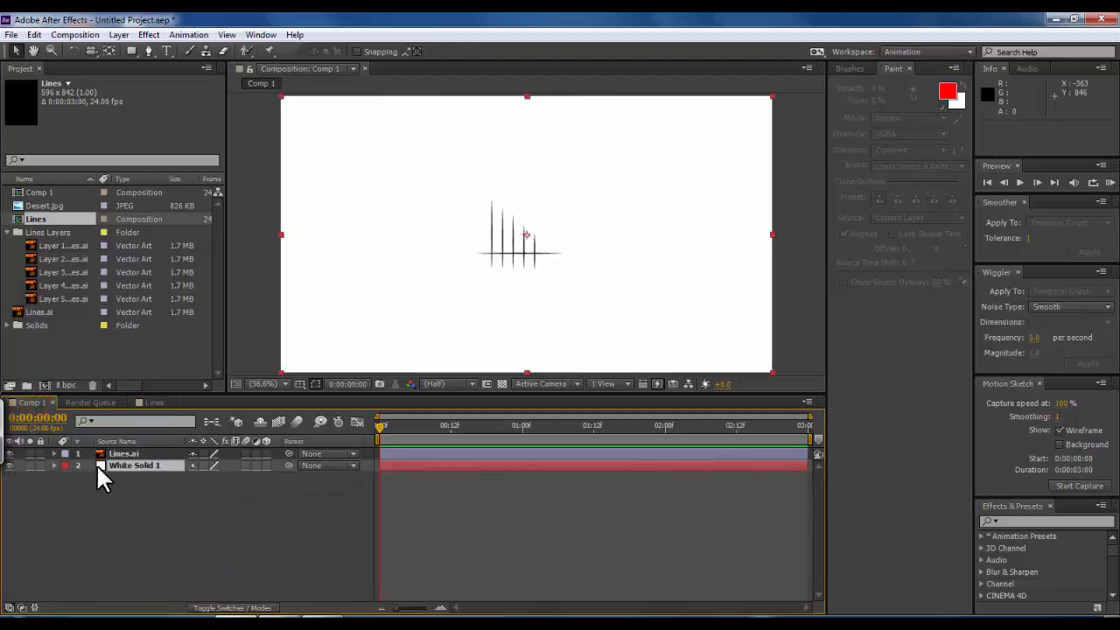
{"action": "left_click", "coordinate": [125, 450]}
{"action": "left_click", "coordinate": [130, 477]}
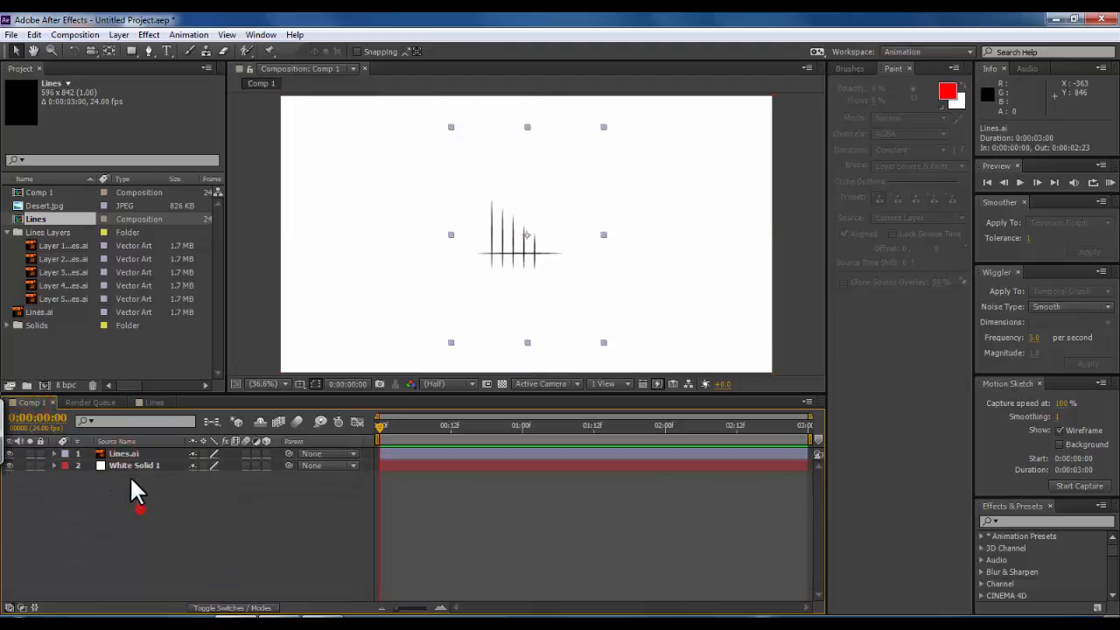
{"action": "left_click_drag", "start_coordinate": [130, 475], "coordinate": [117, 455]}
{"action": "left_click", "coordinate": [126, 517]}
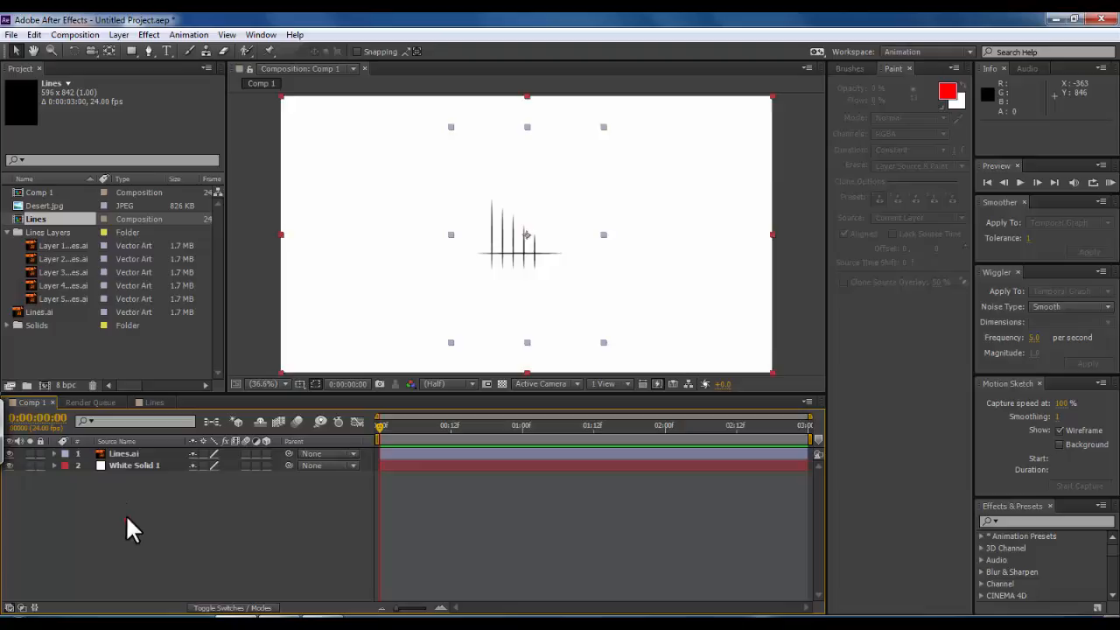
{"action": "left_click", "coordinate": [116, 450]}
{"action": "key", "text": "Delete"}
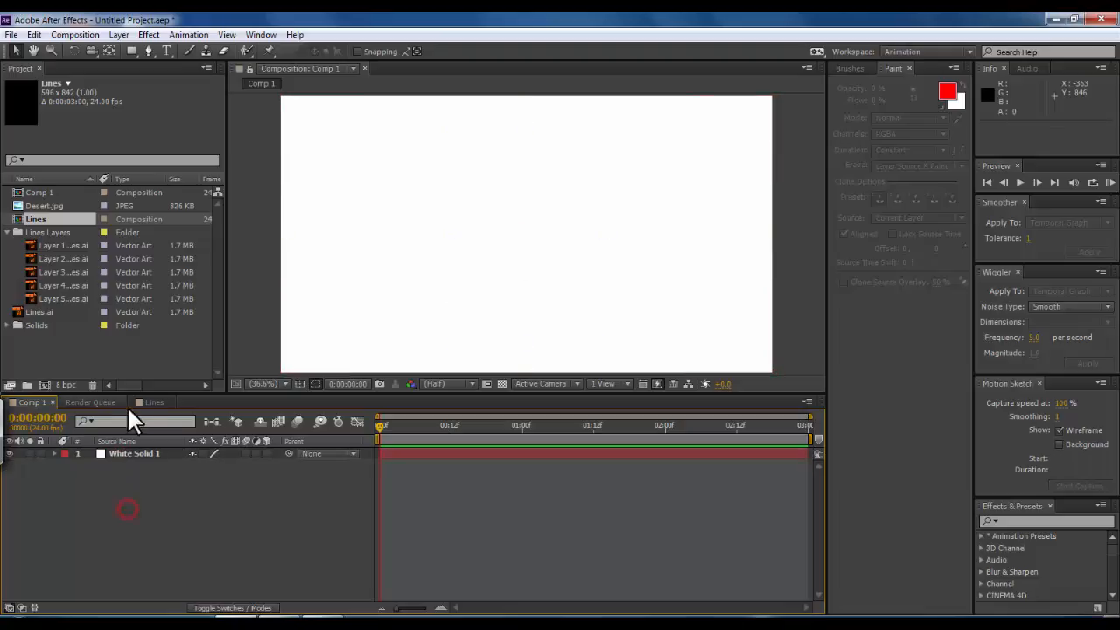
In the Lines composition, keyframe Layer 1's horizontal position from 96.6 at the start to 288.6 about 6 frames in
{"action": "left_click", "coordinate": [144, 402]}
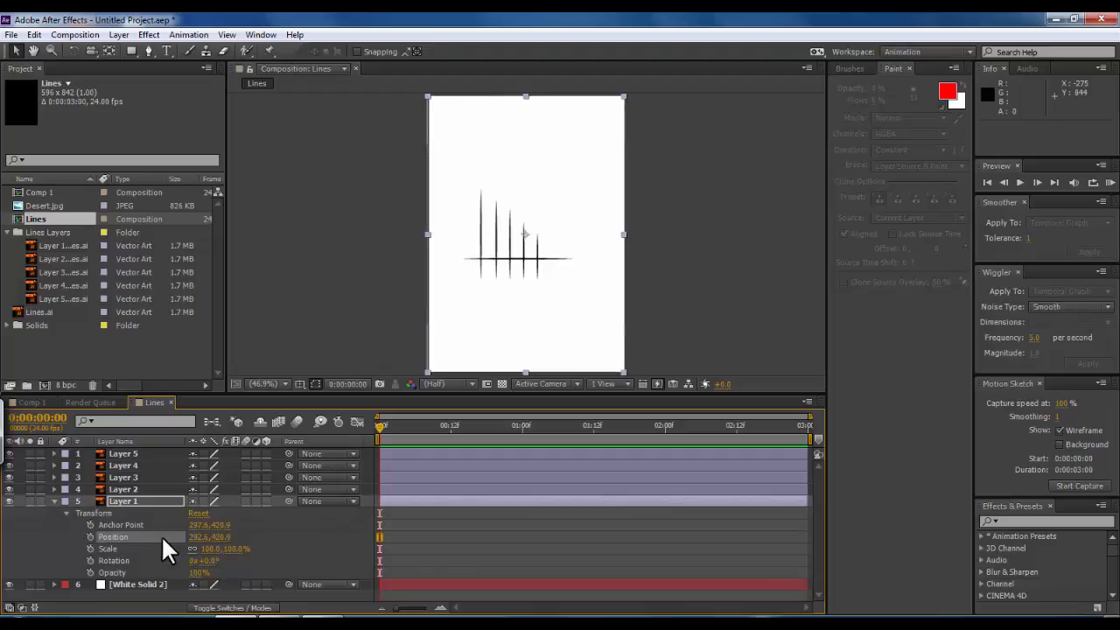
{"action": "left_click_drag", "start_coordinate": [194, 536], "coordinate": [73, 546]}
{"action": "left_click", "coordinate": [90, 536]}
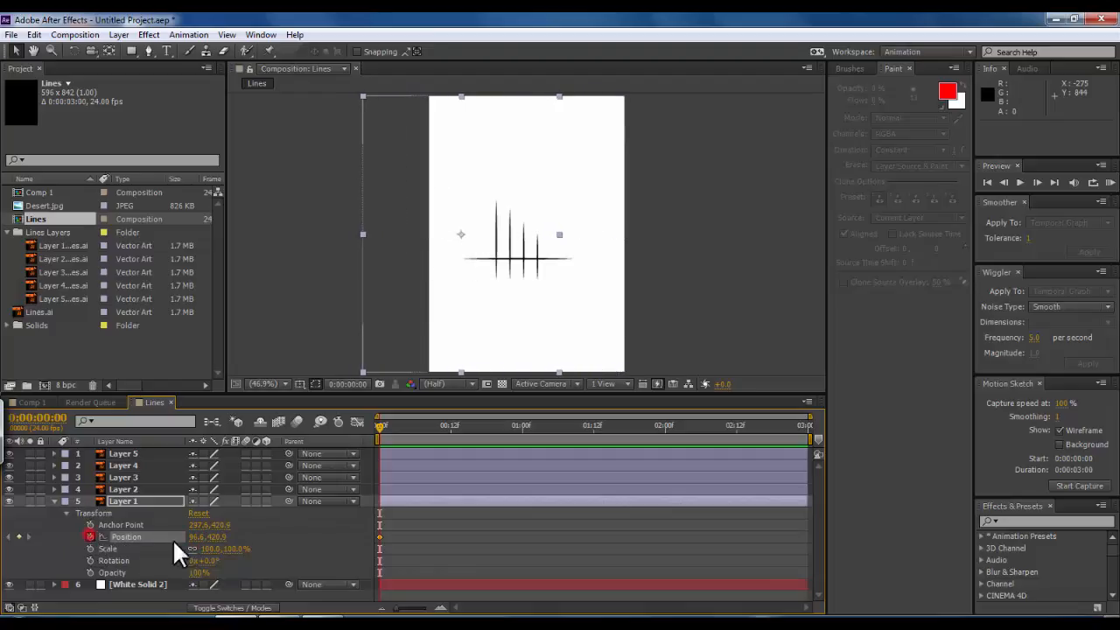
{"action": "left_click_drag", "start_coordinate": [381, 427], "coordinate": [415, 438]}
{"action": "left_click_drag", "start_coordinate": [193, 537], "coordinate": [355, 542]}
{"action": "left_click_drag", "start_coordinate": [415, 425], "coordinate": [426, 450]}
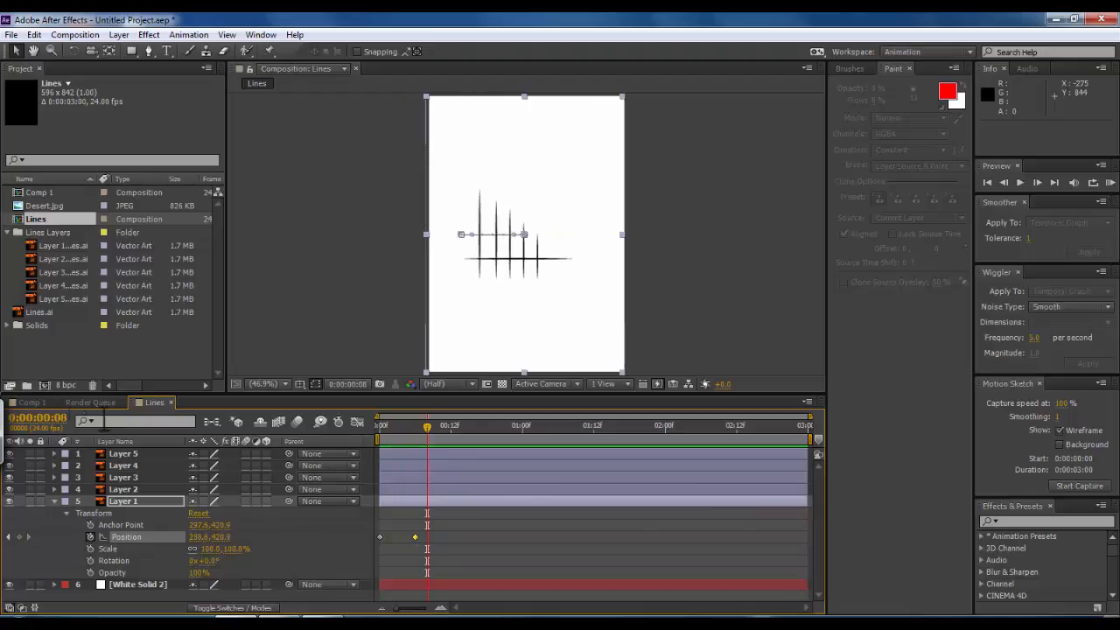
Nest the Lines composition above White Solid 1 in Comp 1 and scrub to frame 7 to check its animation
{"action": "left_click", "coordinate": [40, 401]}
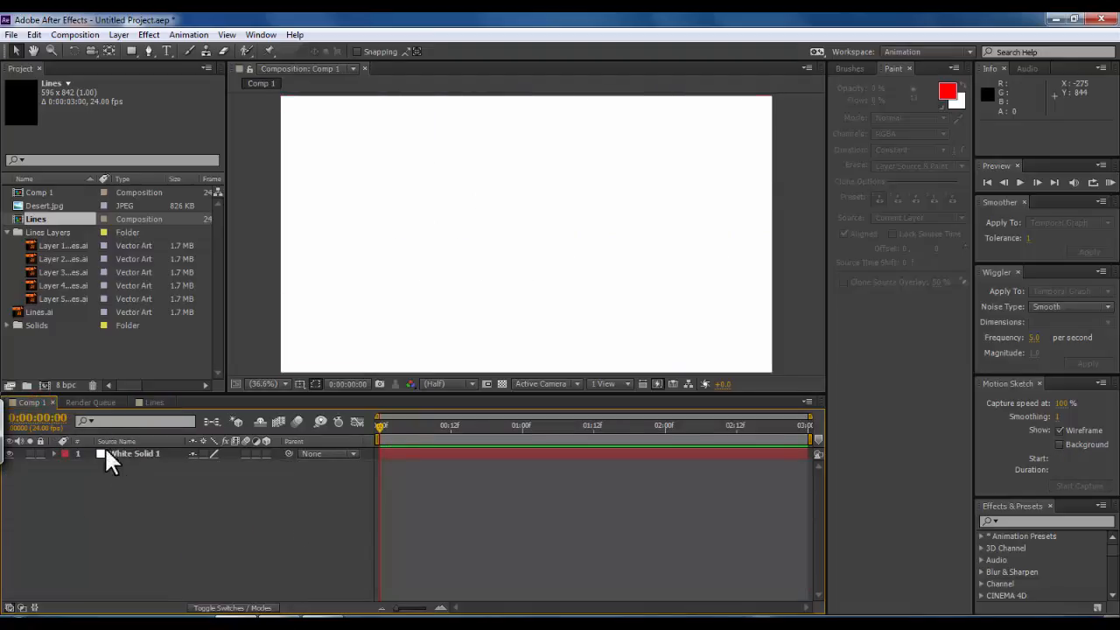
{"action": "left_click_drag", "start_coordinate": [52, 219], "coordinate": [133, 454]}
{"action": "left_click_drag", "start_coordinate": [377, 427], "coordinate": [421, 425]}
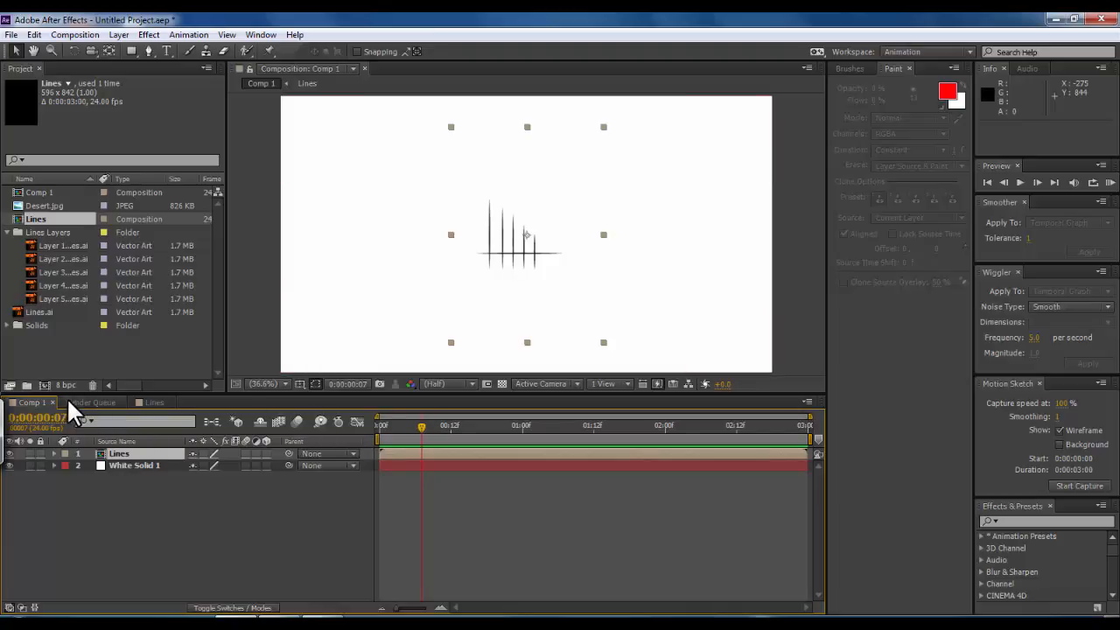
{"action": "left_click", "coordinate": [87, 33]}
{"action": "mouse_move", "coordinate": [119, 37]}
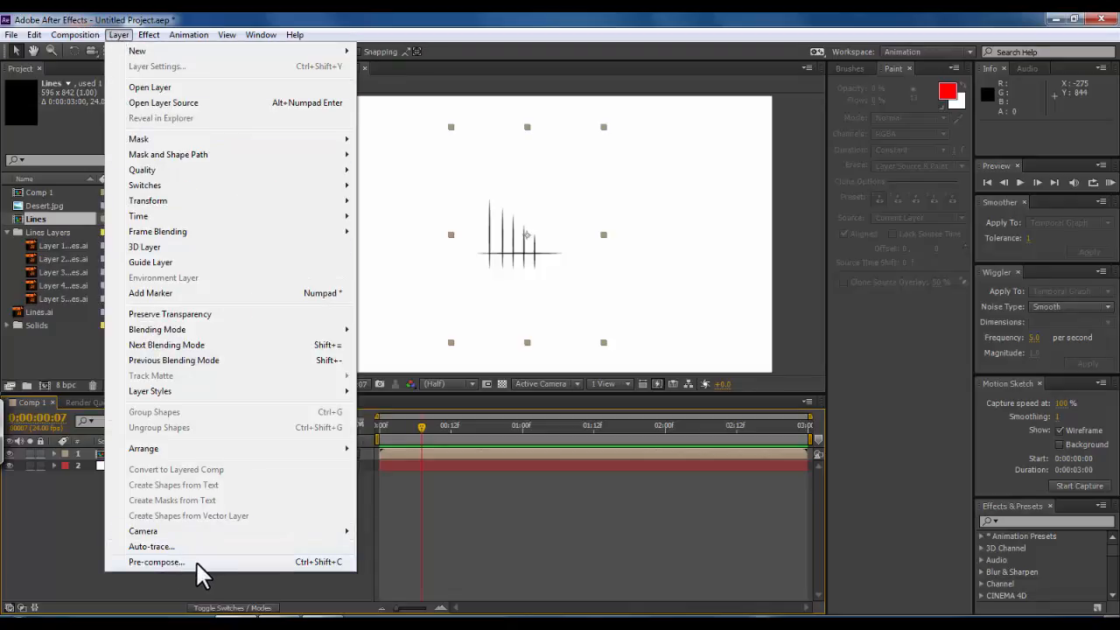
{"action": "left_click", "coordinate": [74, 532]}
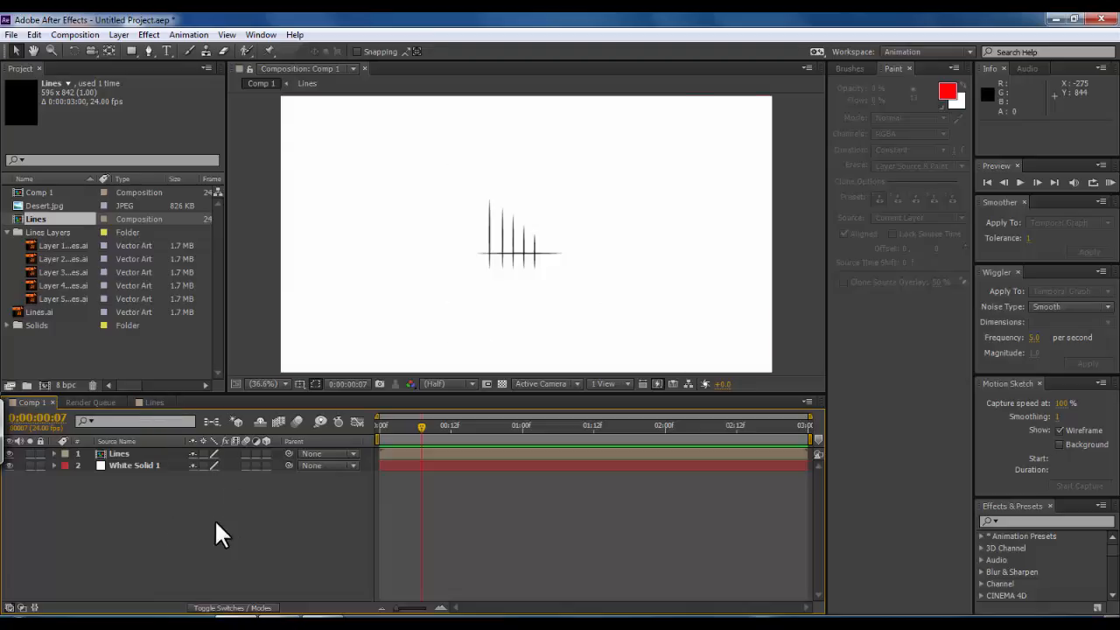
Inspect the nested Lines layer's transform properties in Comp 1, including Position, and collapse them again
{"action": "left_click", "coordinate": [131, 453]}
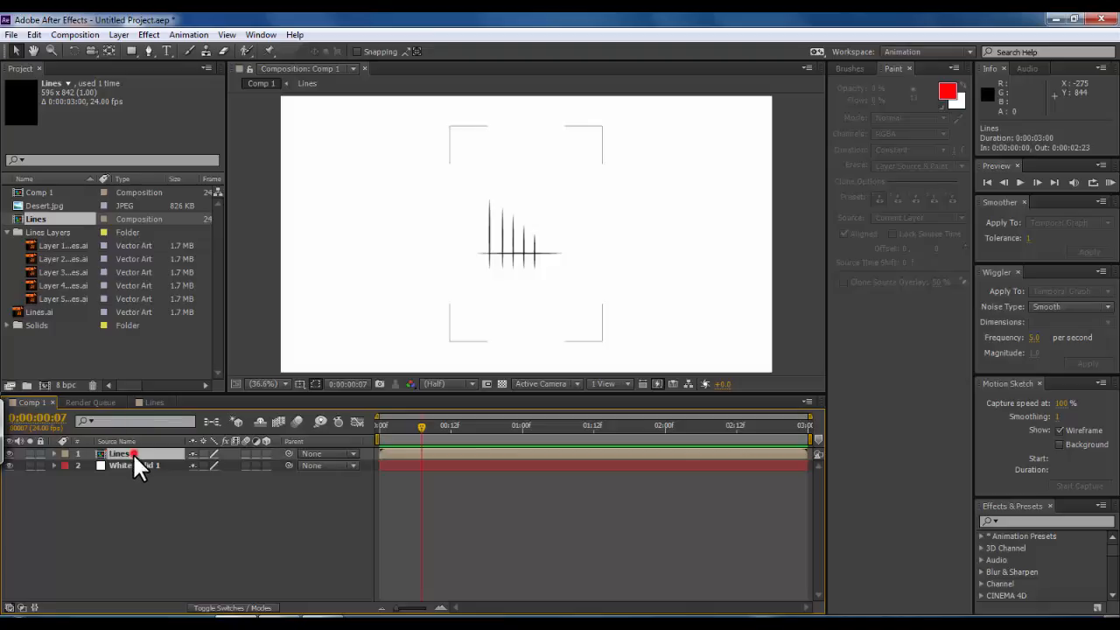
{"action": "left_click", "coordinate": [54, 452]}
{"action": "left_click", "coordinate": [66, 465]}
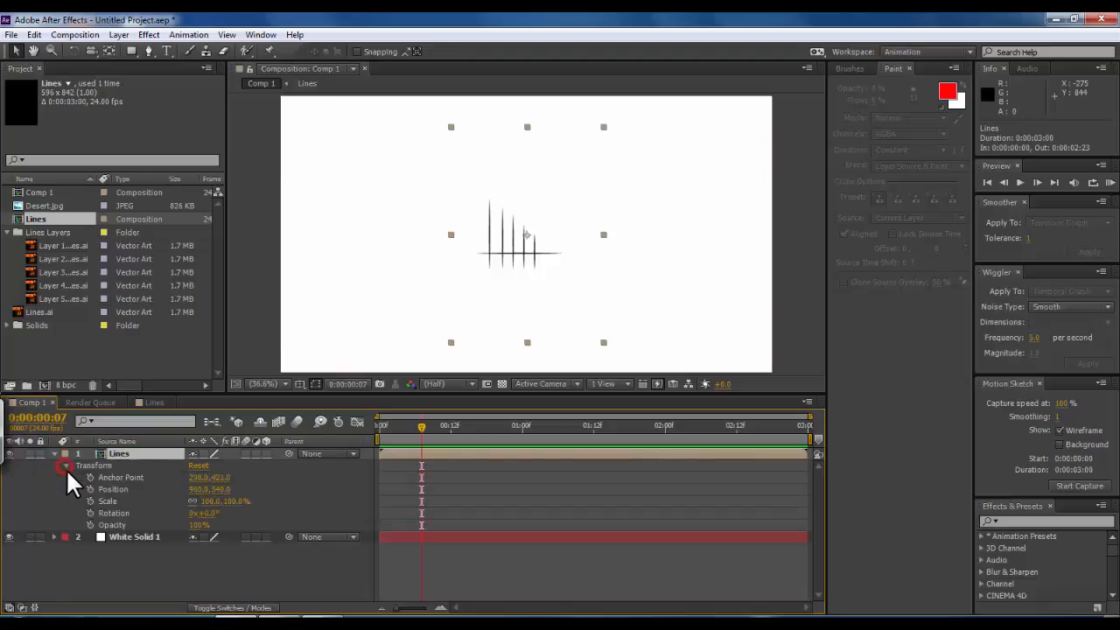
{"action": "left_click", "coordinate": [201, 489]}
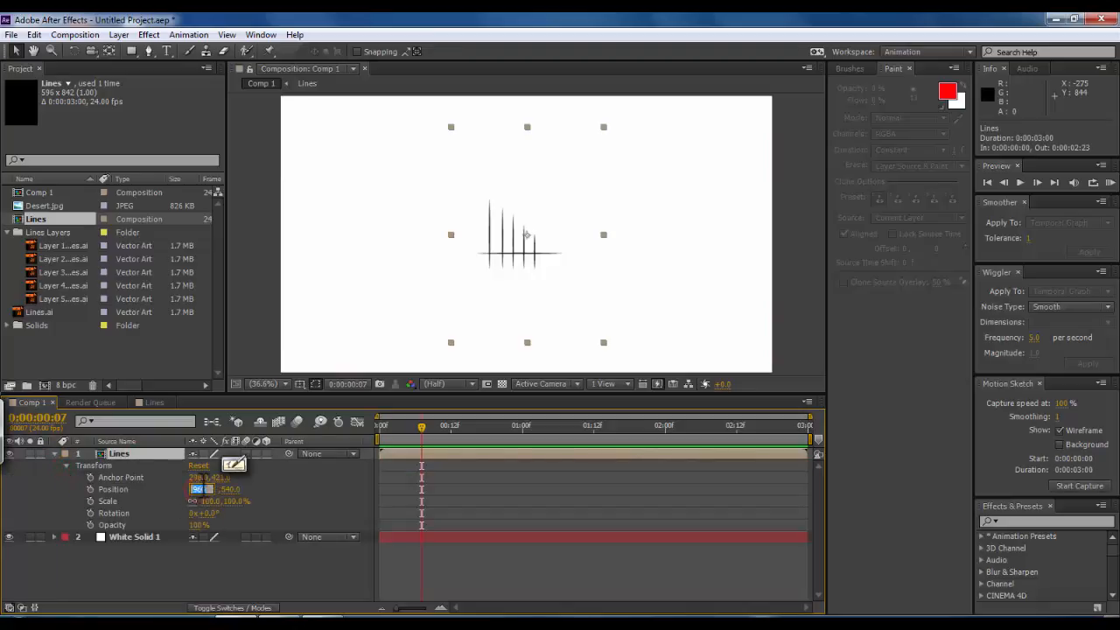
{"action": "left_click", "coordinate": [117, 488]}
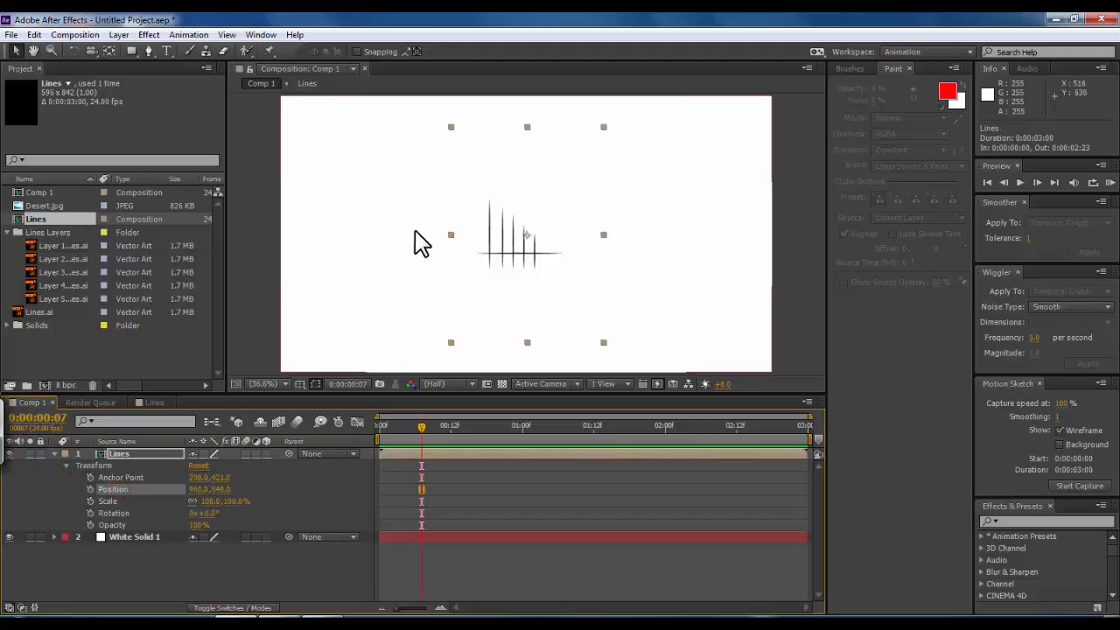
{"action": "mouse_move", "coordinate": [419, 426]}
{"action": "left_mouse_down"}
{"action": "mouse_move", "coordinate": [397, 430]}
{"action": "mouse_move", "coordinate": [431, 428]}
{"action": "left_mouse_up"}
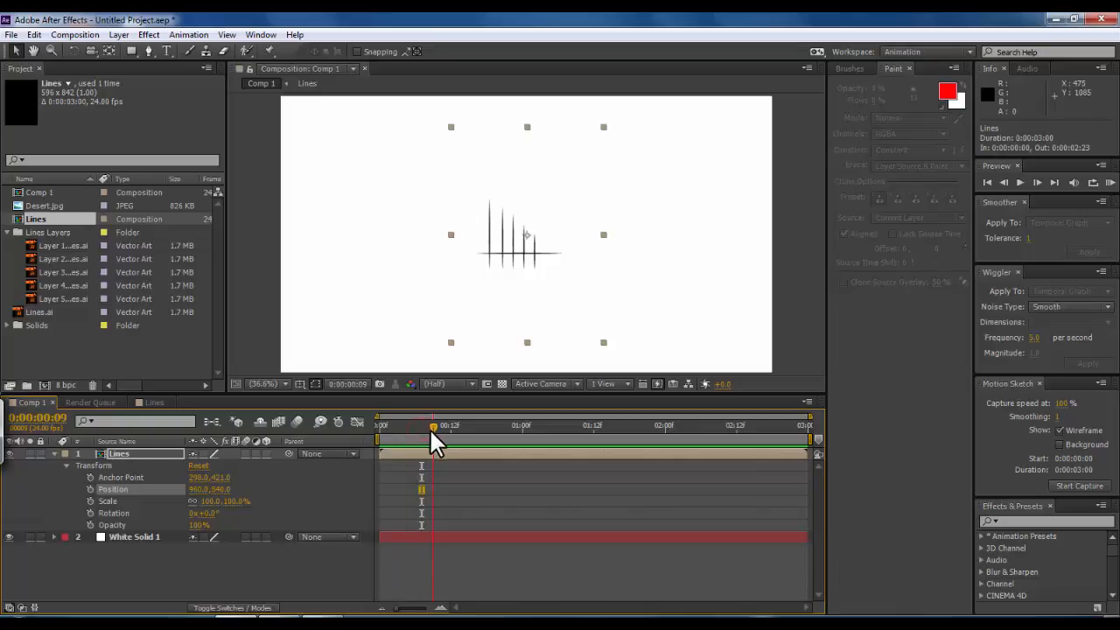
{"action": "left_click", "coordinate": [370, 570]}
{"action": "left_click", "coordinate": [54, 453]}
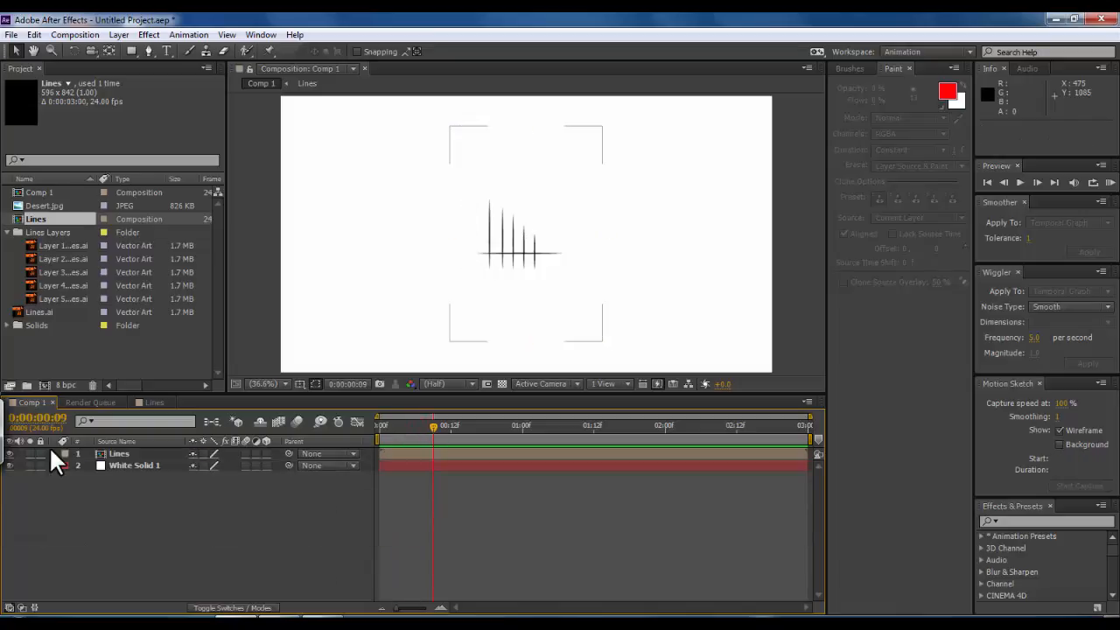
Import the Photoshop file friday wake up as a Composition, with layer styles merged into footage
{"action": "left_click", "coordinate": [10, 233]}
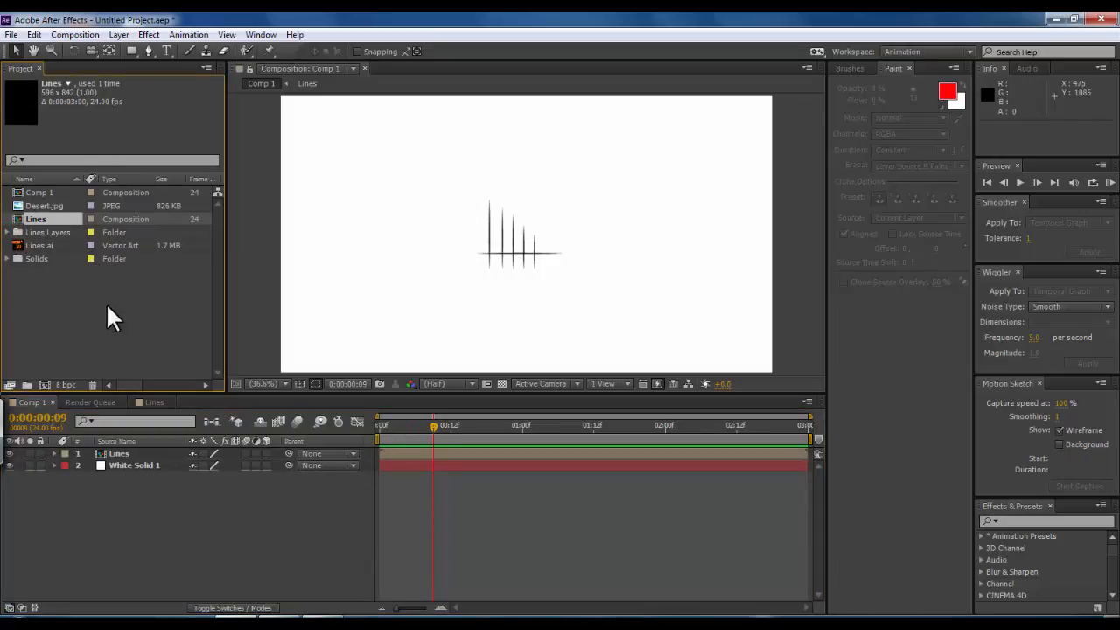
{"action": "double_click", "coordinate": [128, 308]}
{"action": "left_click", "coordinate": [327, 201]}
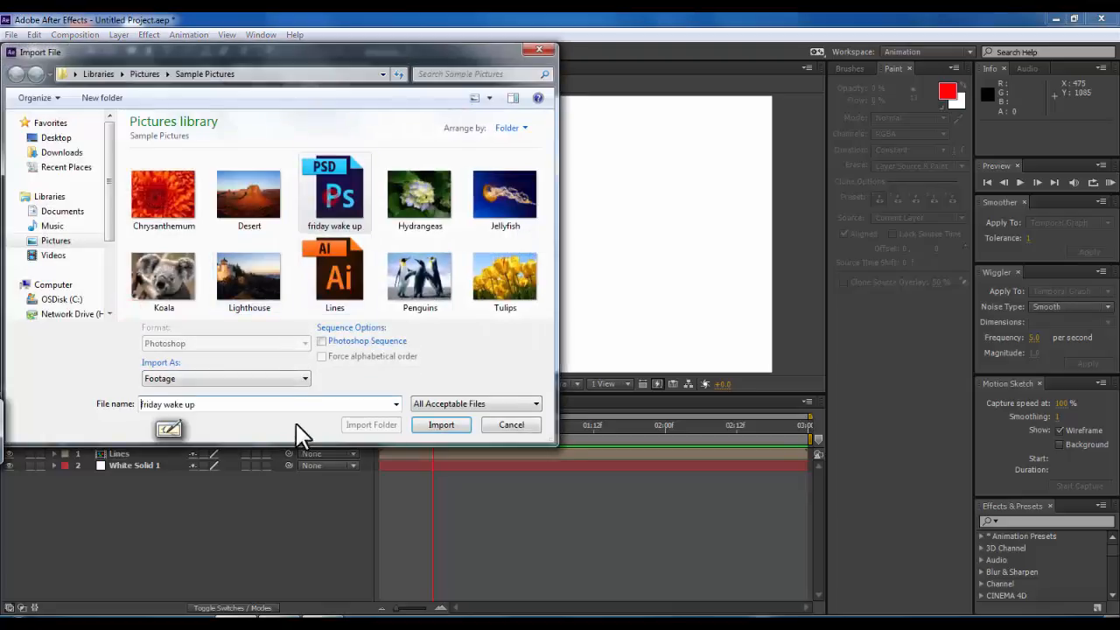
{"action": "left_click", "coordinate": [302, 379]}
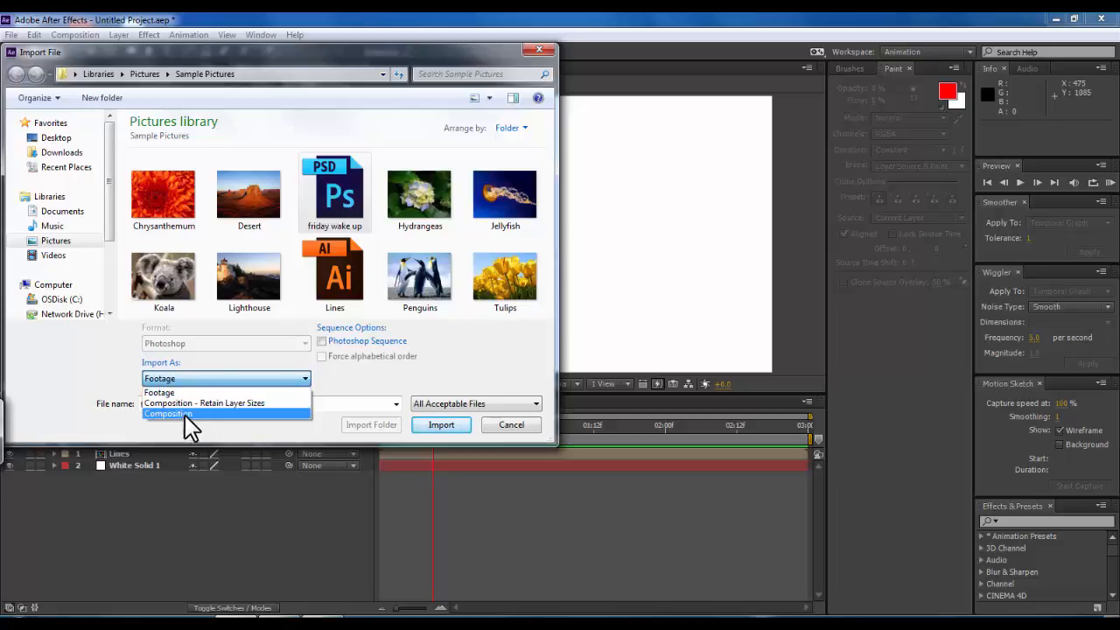
{"action": "left_click", "coordinate": [185, 414]}
{"action": "left_click", "coordinate": [440, 424]}
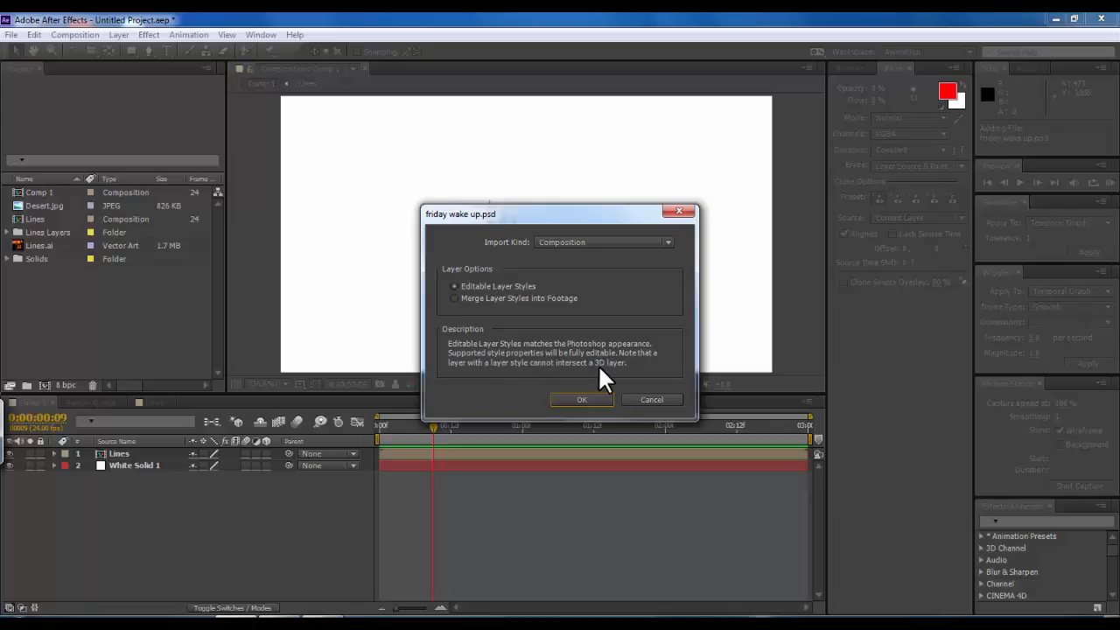
{"action": "left_click", "coordinate": [454, 299]}
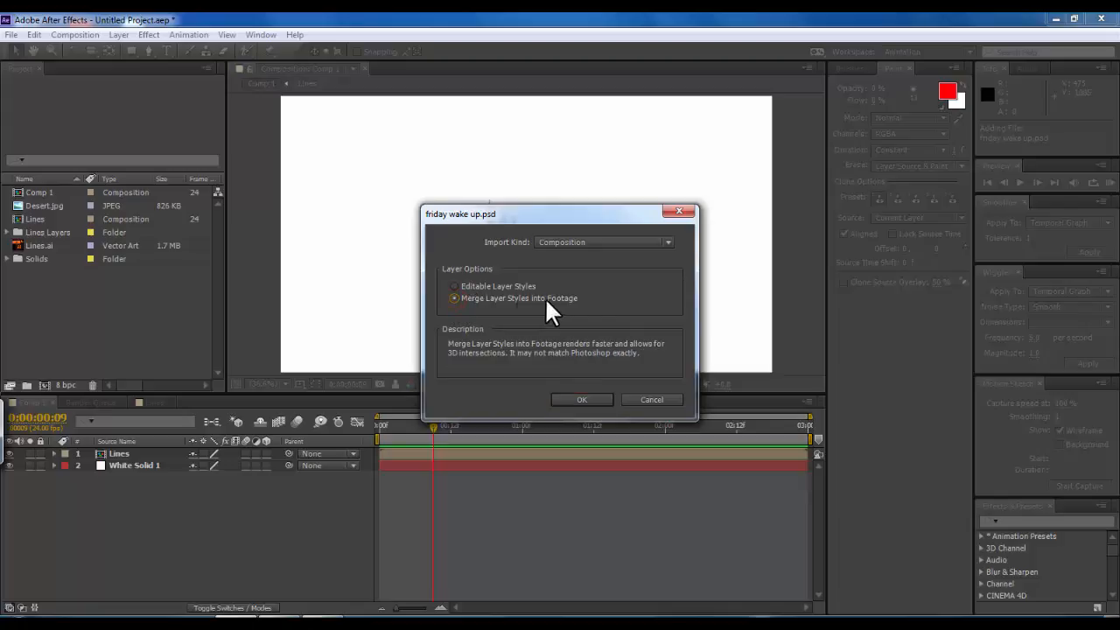